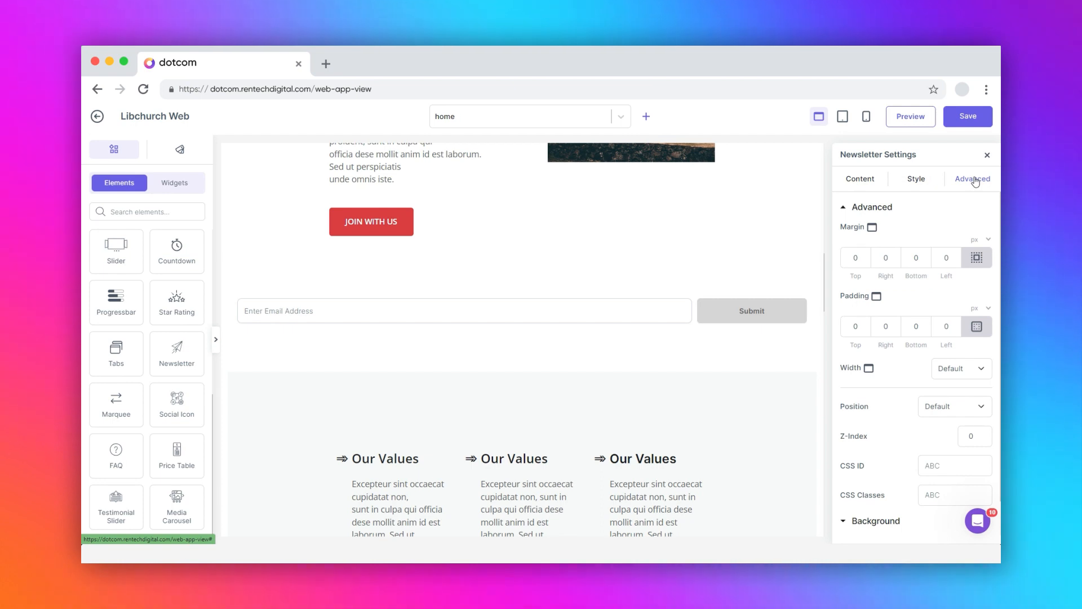
Expand the newsletter's Form Fields and open the Email field's settings (placeholder Enter Email Address)
left_click(859, 178)
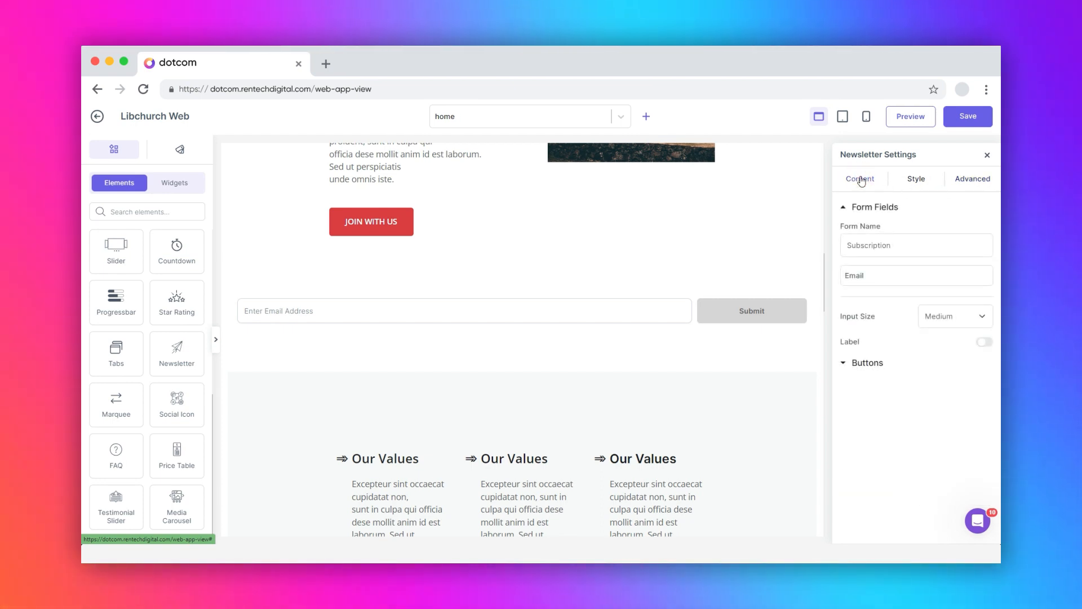
left_click(844, 362)
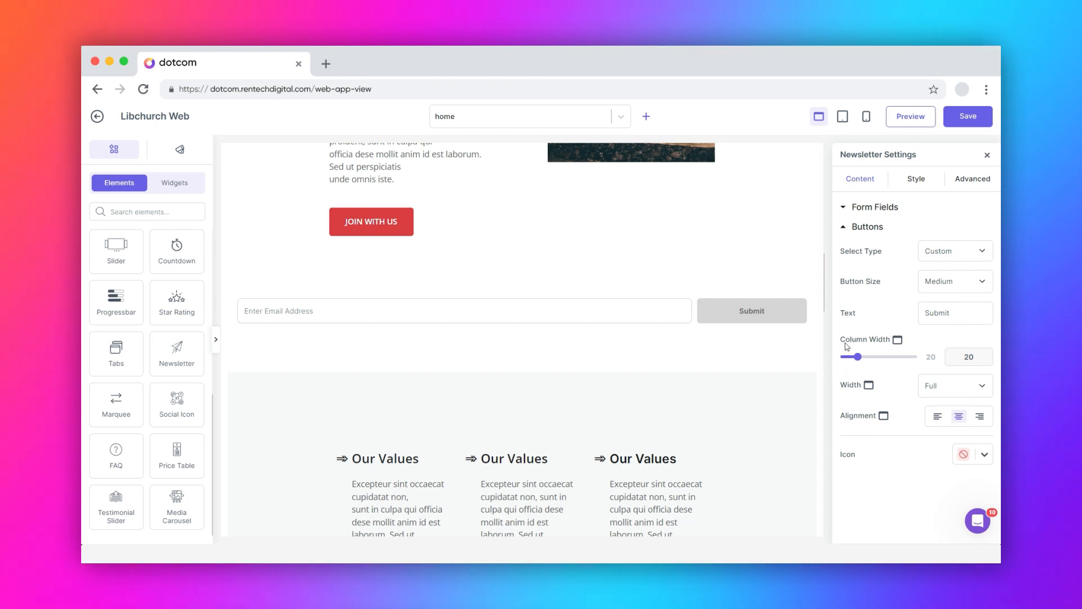
left_click(844, 211)
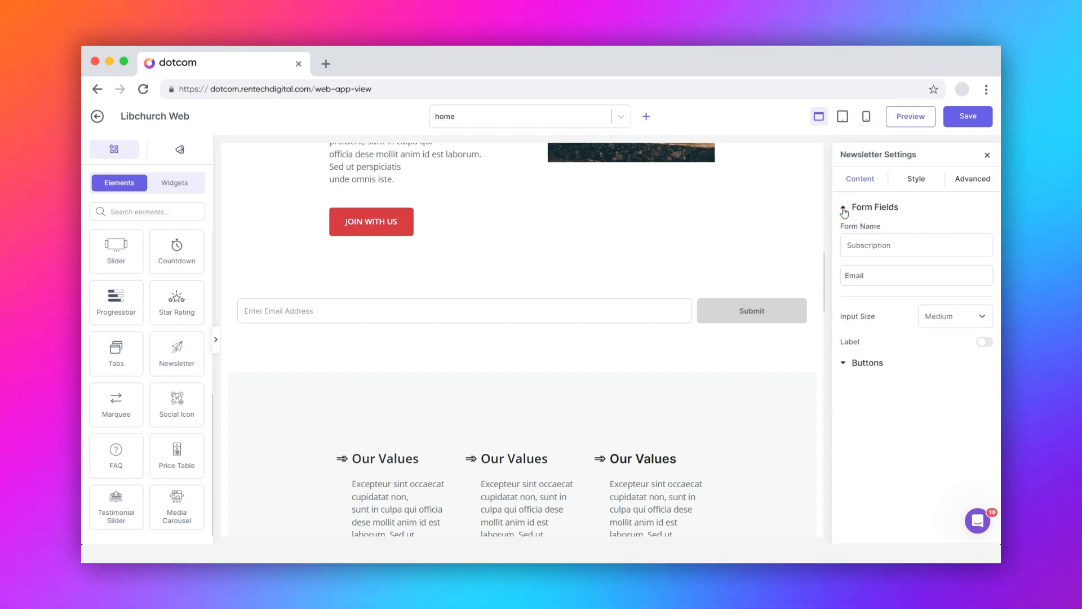
left_click(886, 246)
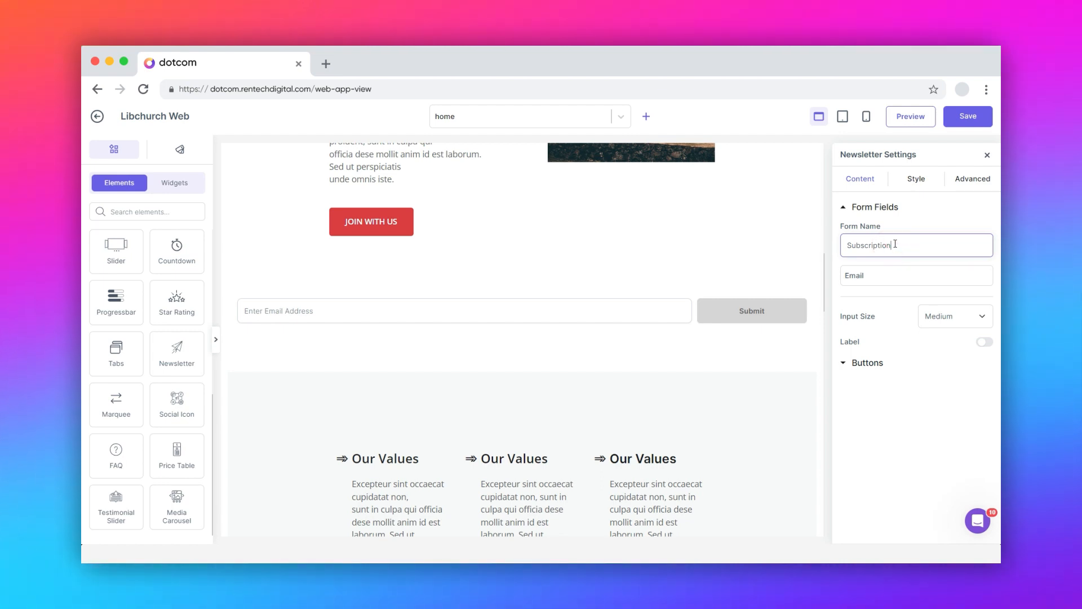
mouse_move(883, 280)
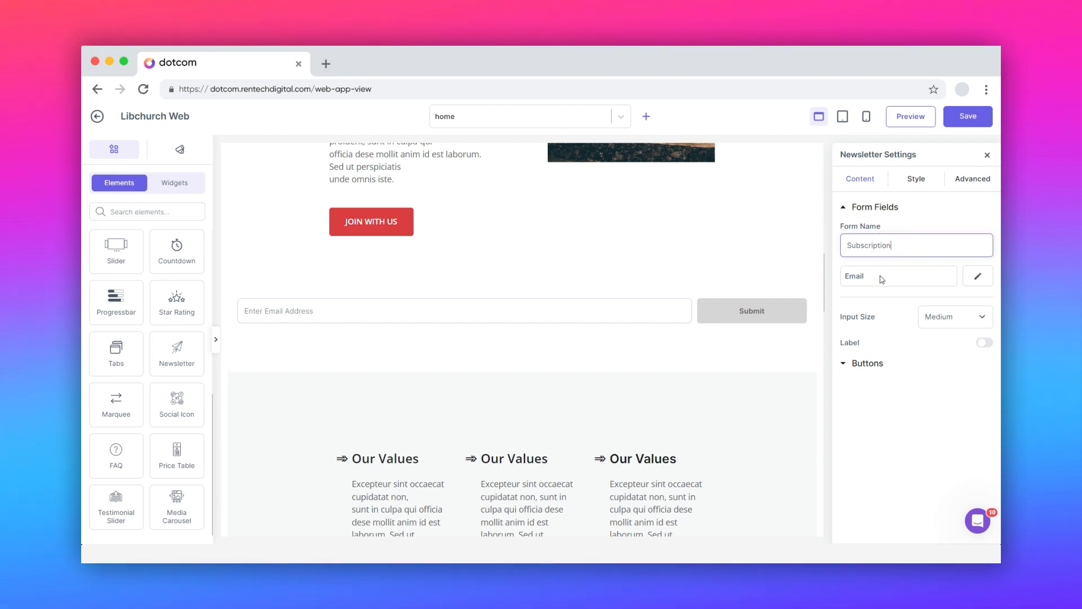
left_click(978, 278)
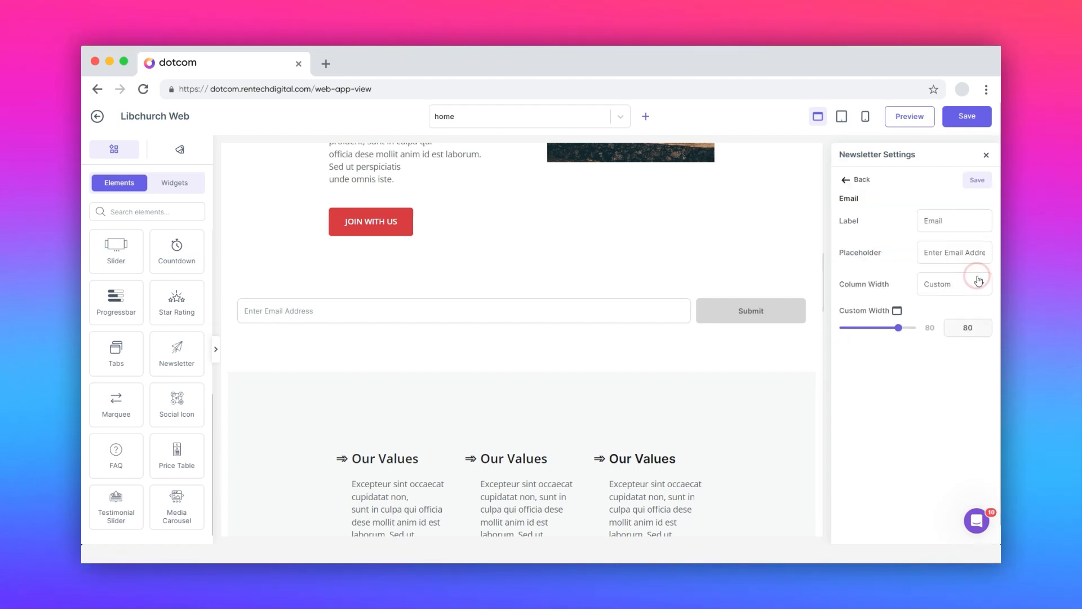
Relabel the field Page with placeholder Enter Page Name, keep Custom width, and save
left_click(942, 219)
left_click_drag(950, 219, 919, 221)
type("Page")
left_click(952, 256)
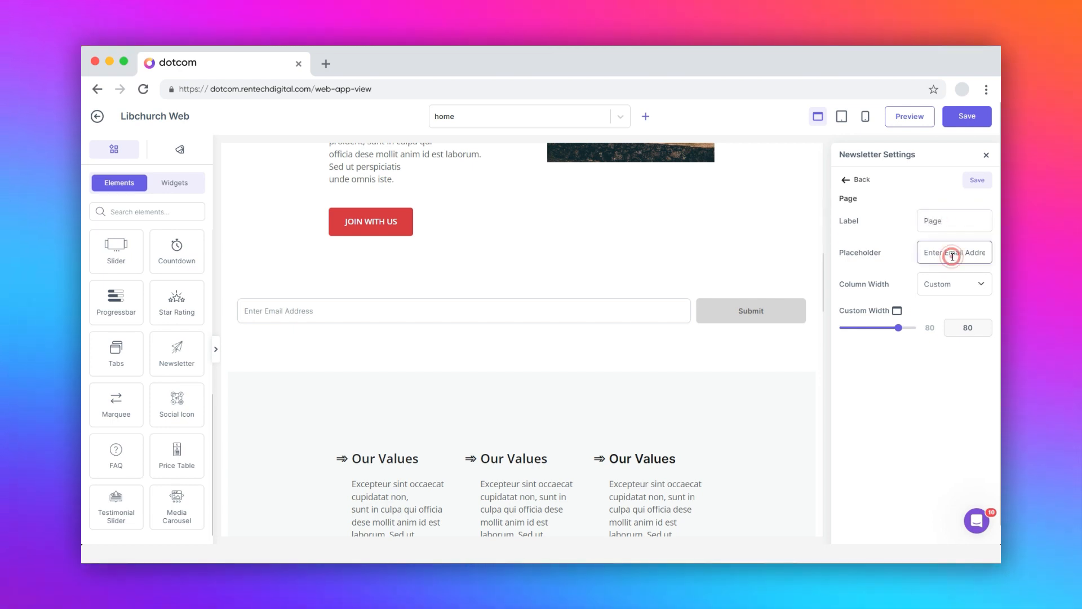
left_click_drag(967, 256, 996, 256)
type("Page Name")
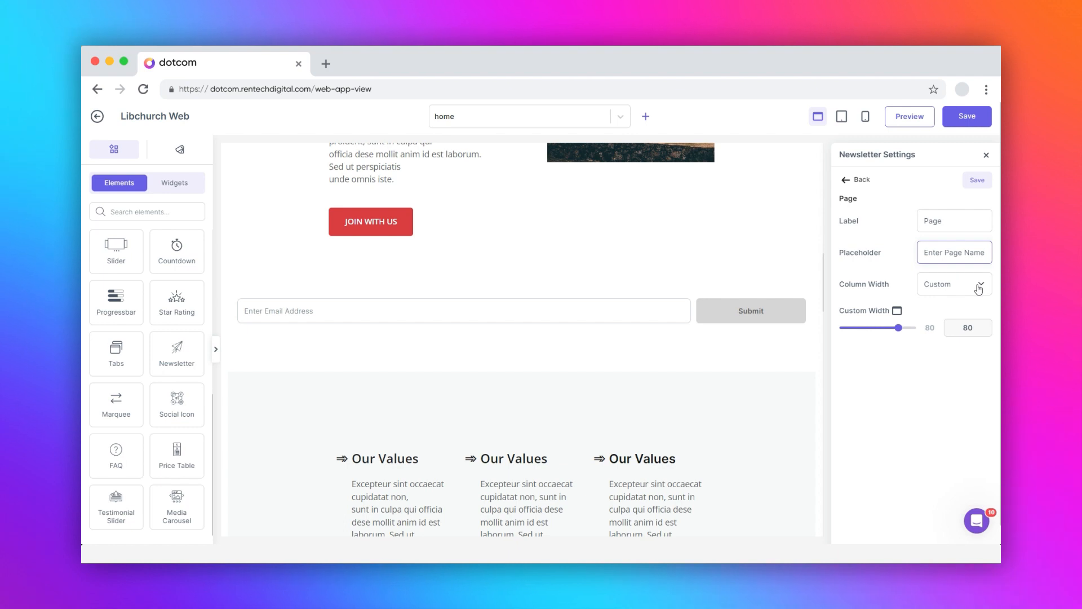
left_click(978, 287)
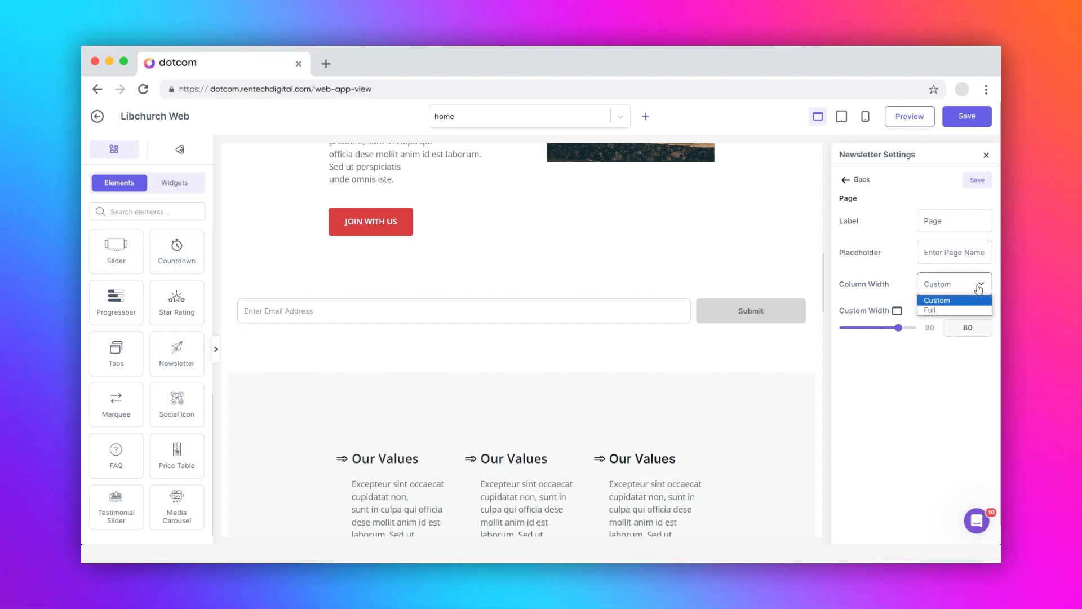
left_click(979, 287)
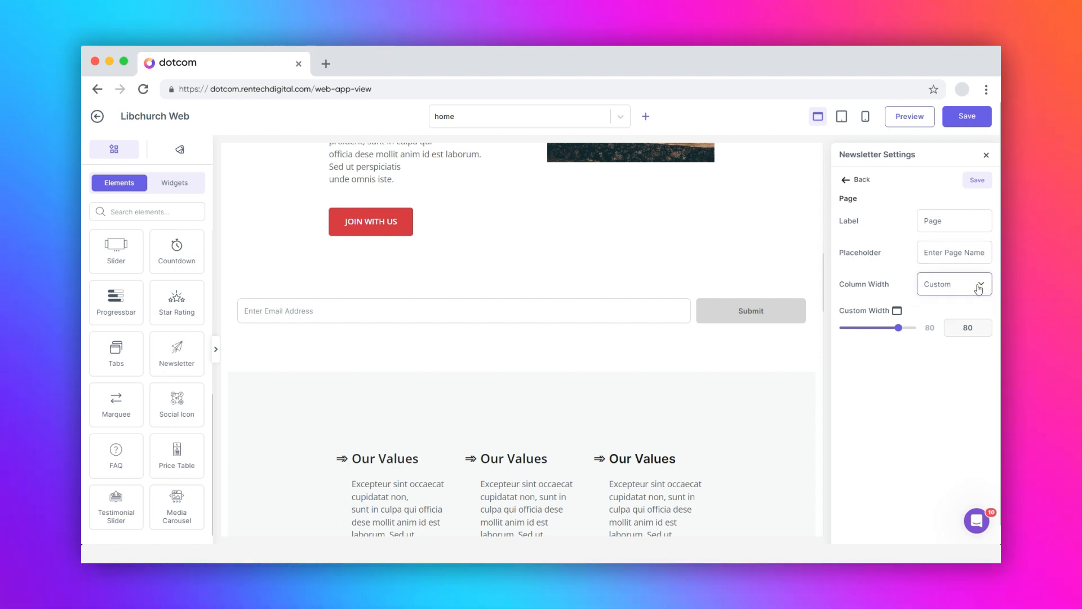
left_click(977, 182)
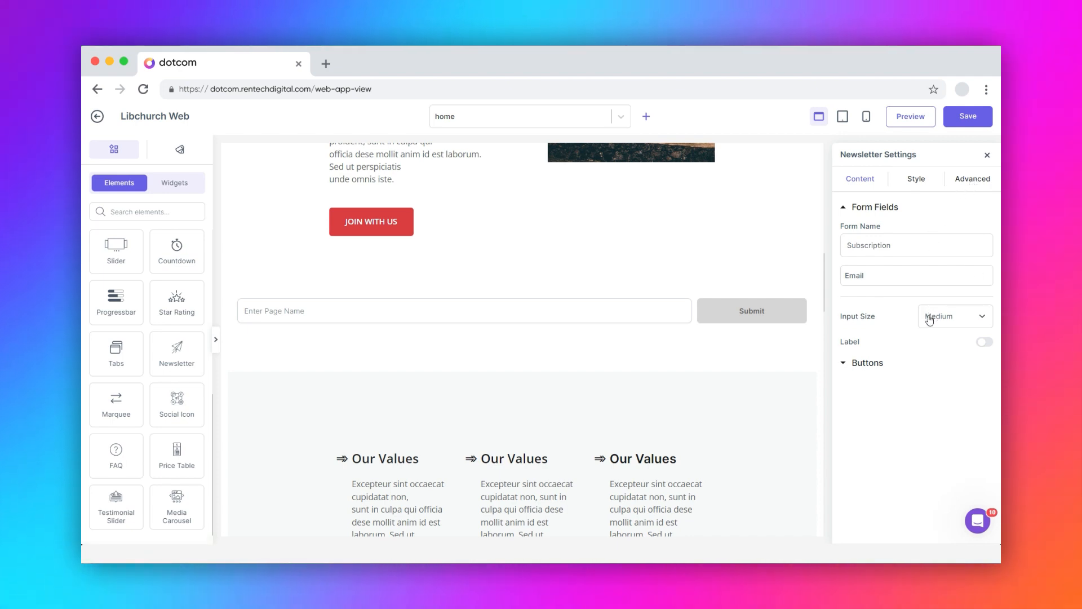
Set the field's input size to Small and turn on its Page label
left_click(979, 322)
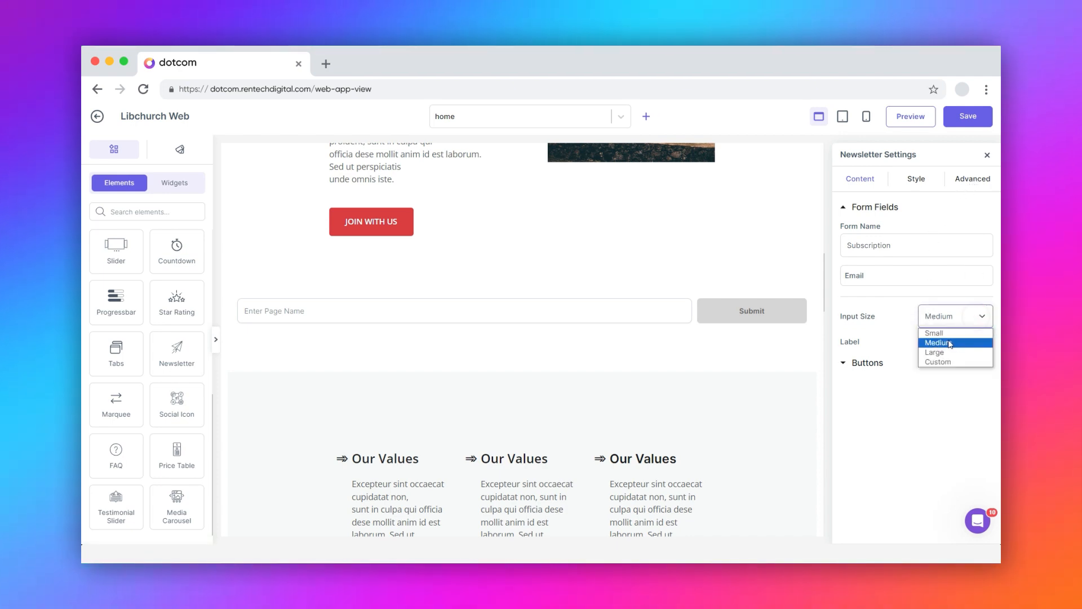
left_click(951, 333)
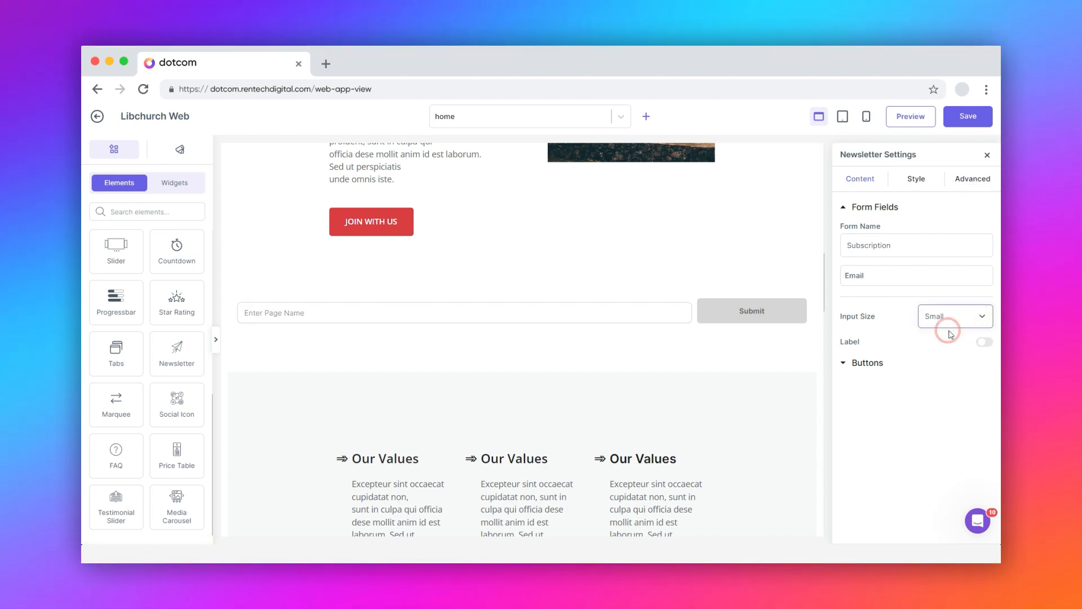
left_click(985, 342)
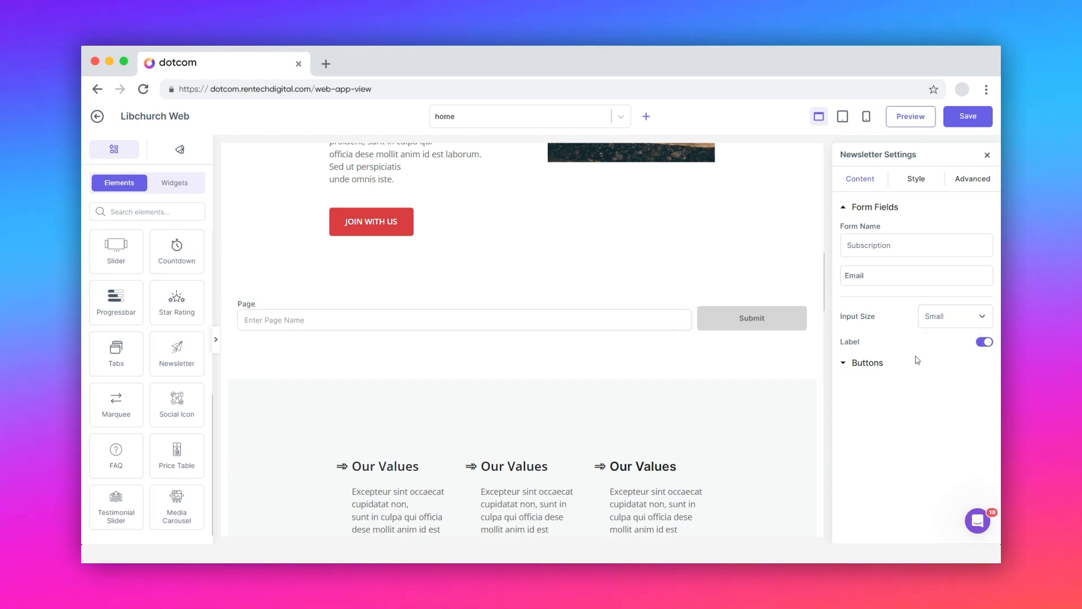
left_click(848, 363)
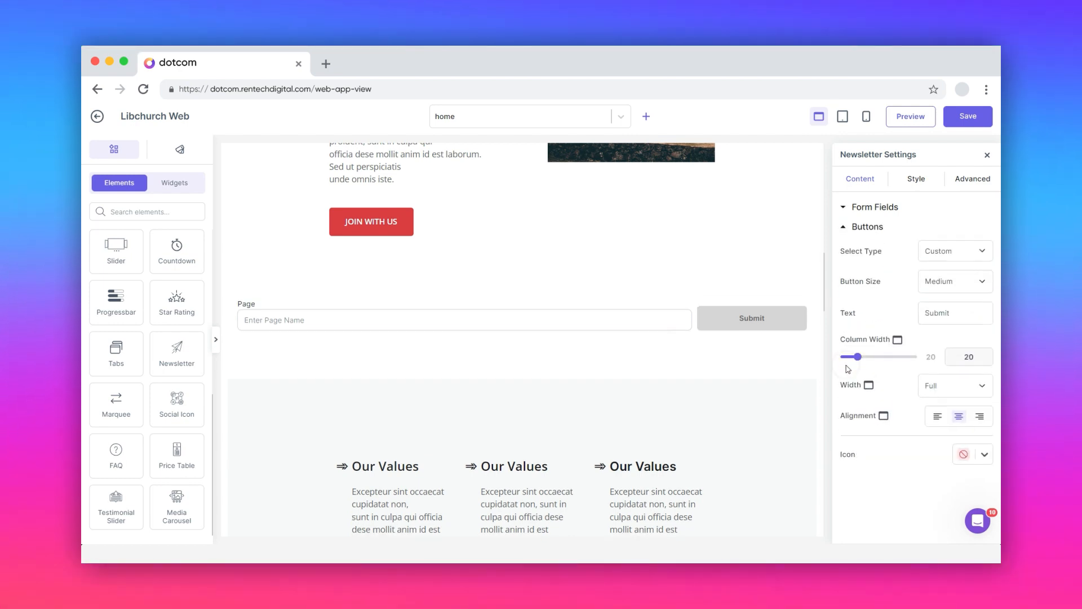
Make the Submit button Secondary and Small with column width 14, and set its alignment
left_click(930, 257)
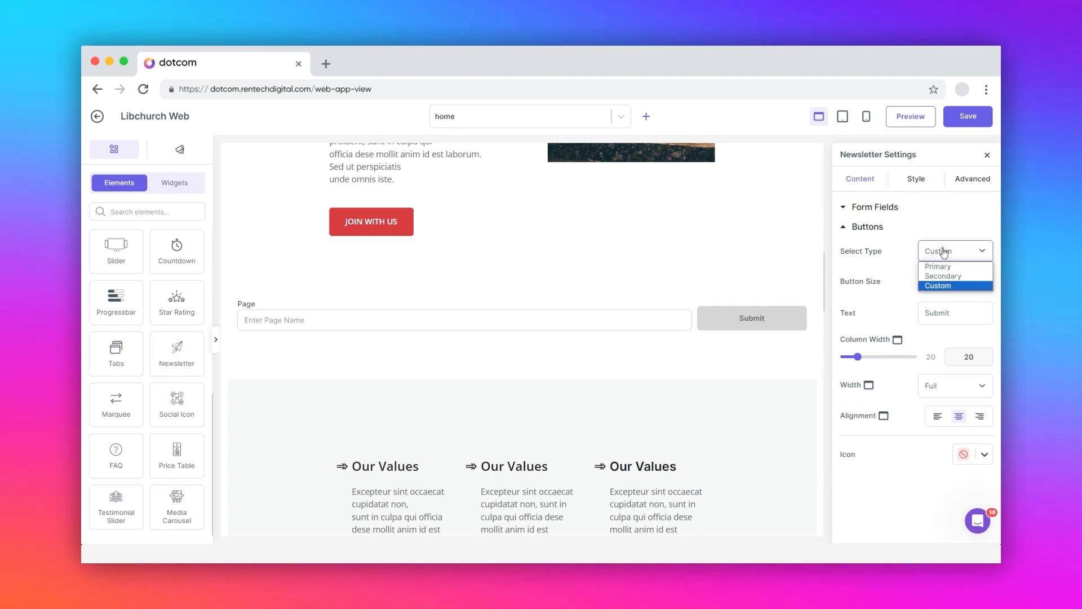
left_click(943, 279)
left_click(944, 282)
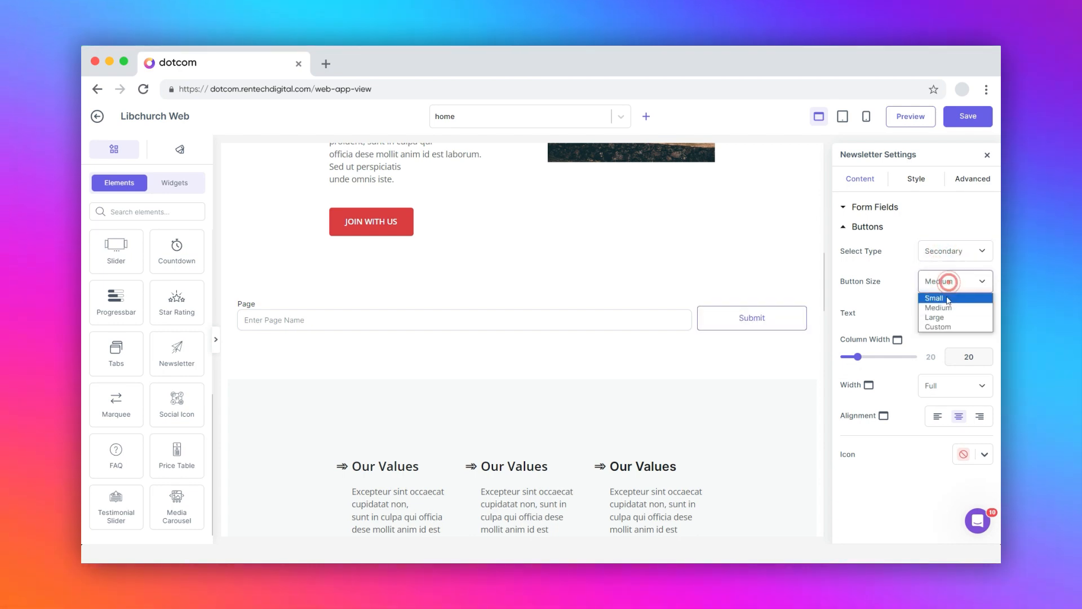
left_click(947, 294)
left_click_drag(858, 357, 854, 360)
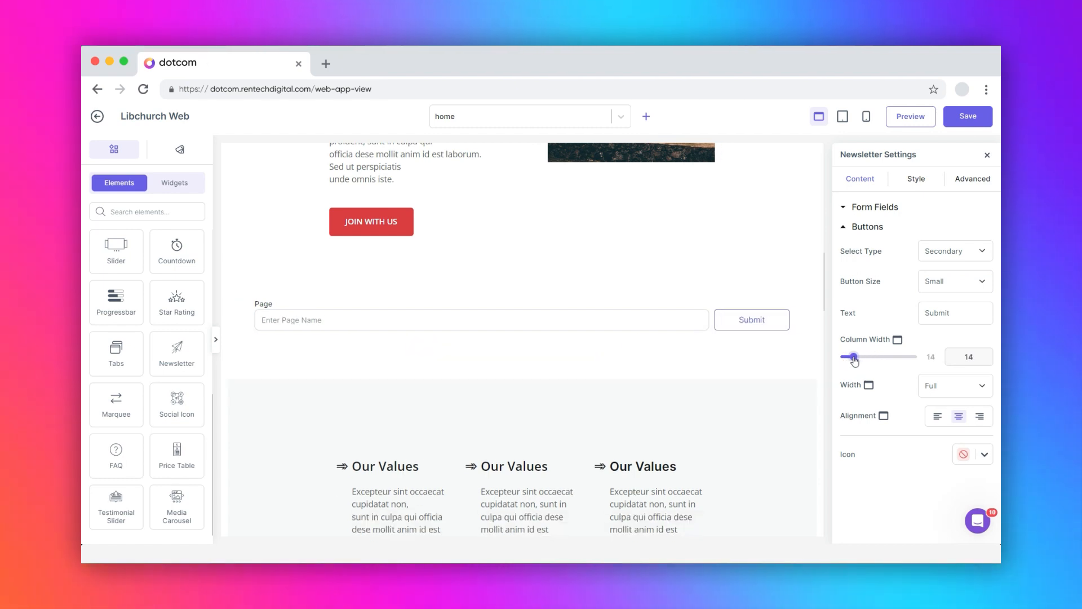
left_click(936, 415)
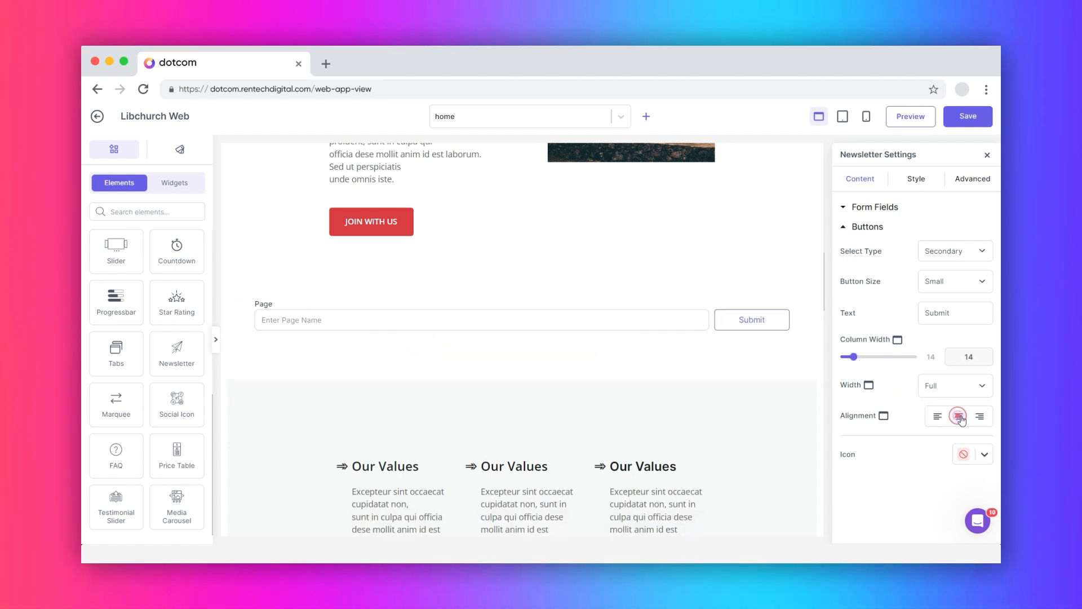
left_click(984, 454)
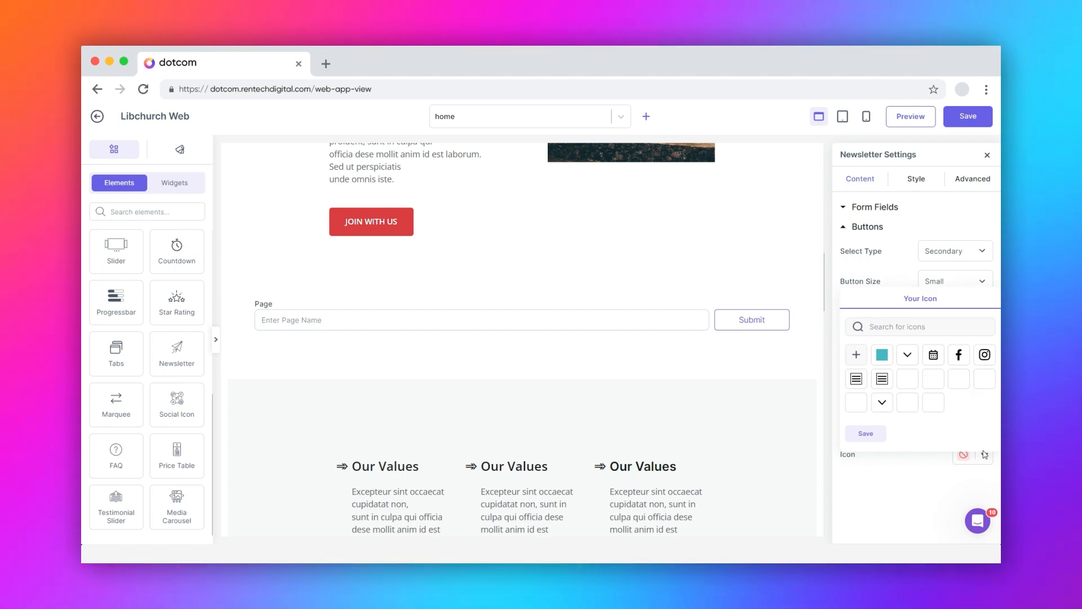
left_click(917, 179)
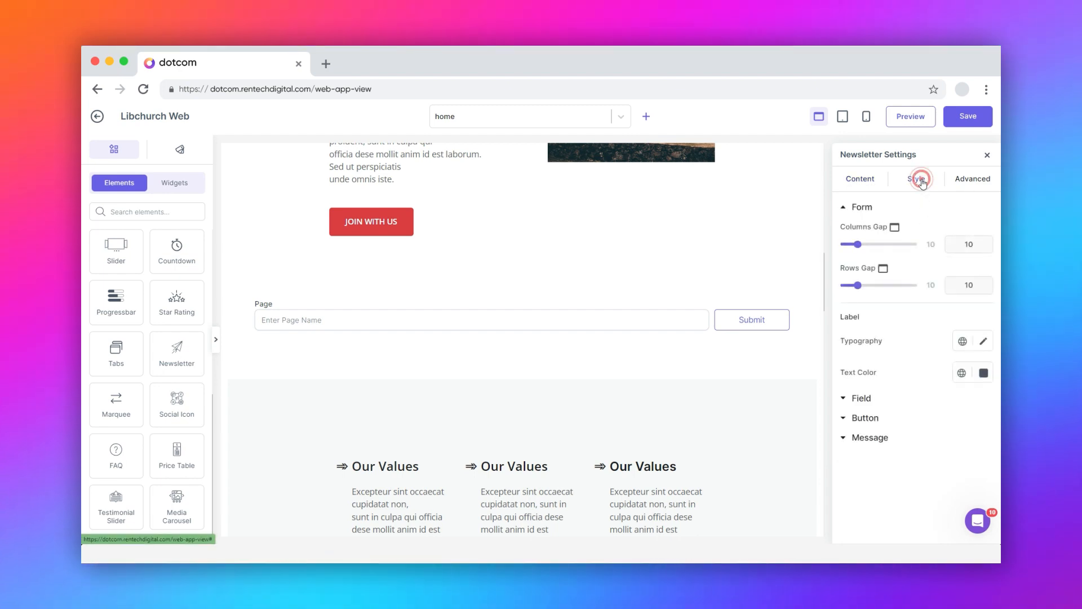
Set the form's columns gap to 16 and rows gap to 8, and darken the label text colour
mouse_move(860, 247)
left_mouse_down()
mouse_move(893, 246)
mouse_move(866, 246)
left_mouse_up()
mouse_move(858, 285)
left_mouse_down()
mouse_move(880, 290)
mouse_move(857, 290)
left_mouse_up()
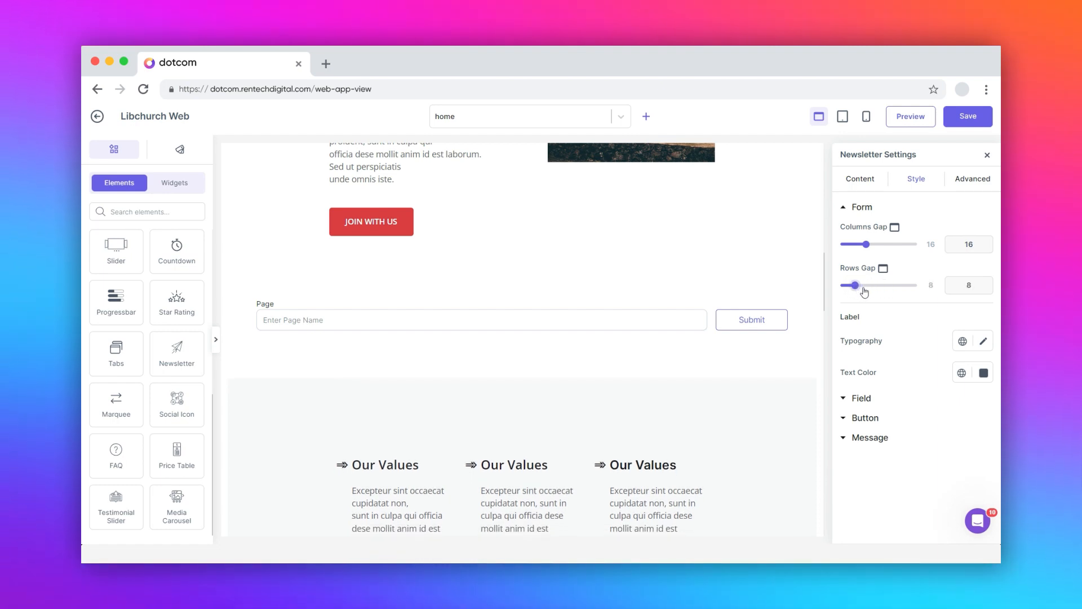
left_click(982, 375)
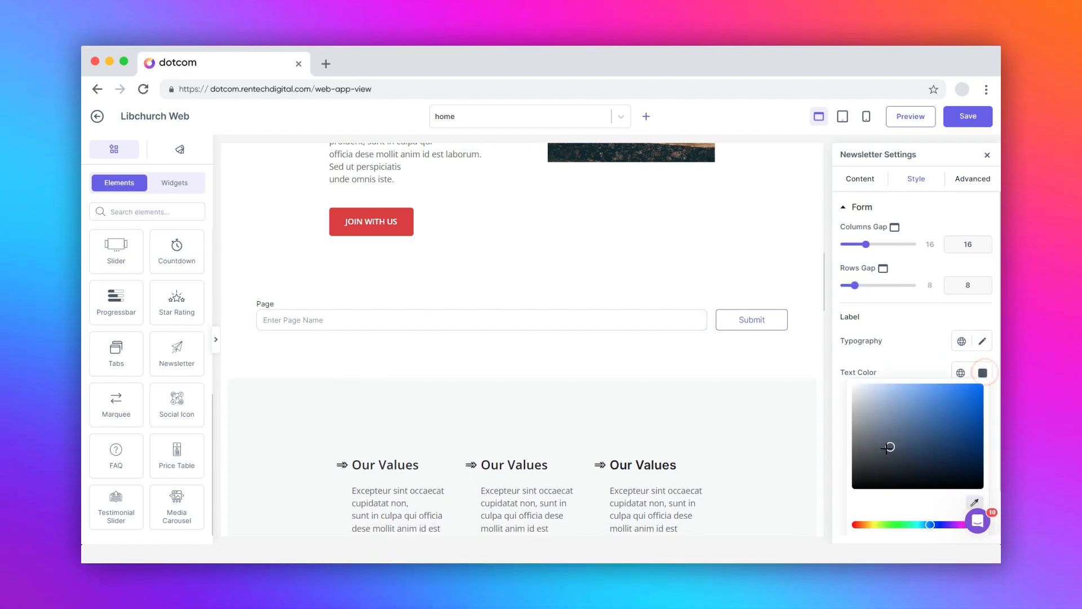
left_click_drag(889, 449, 880, 467)
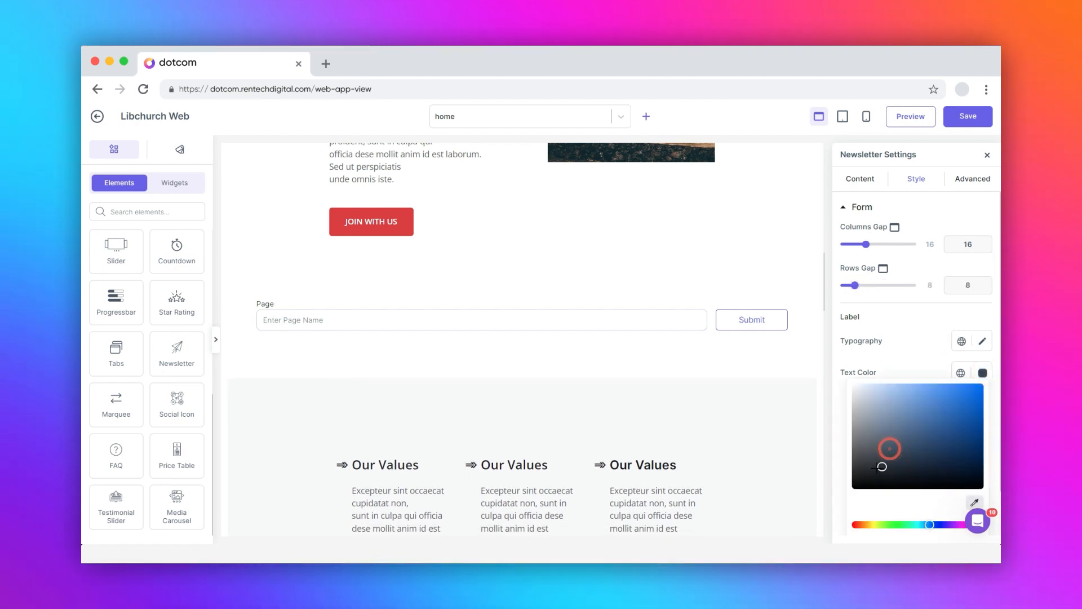
left_click(983, 374)
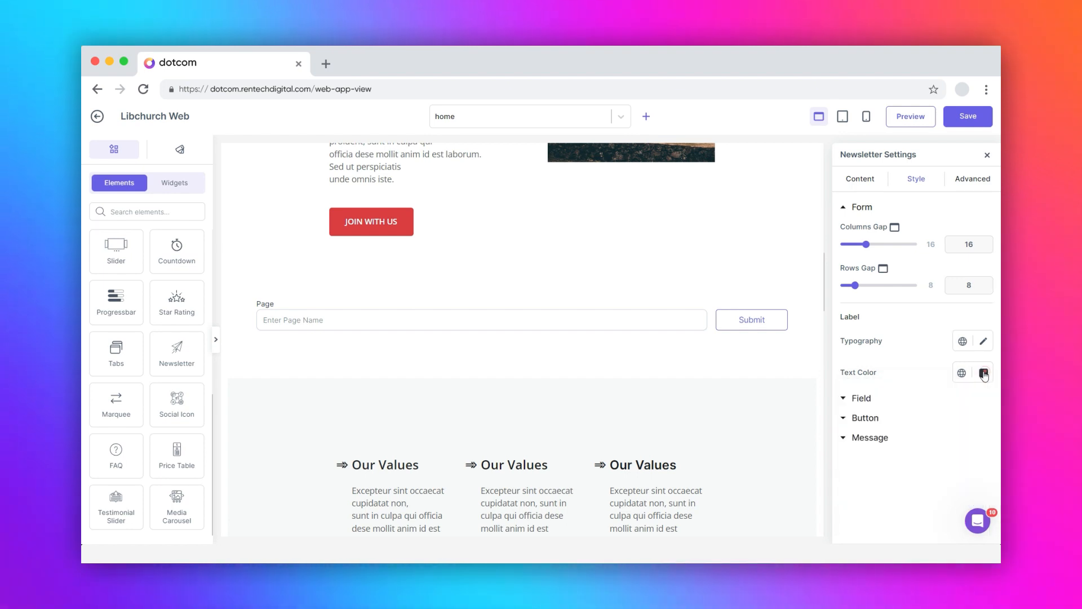
Review the input field's text and background colours without changing them
left_click(848, 399)
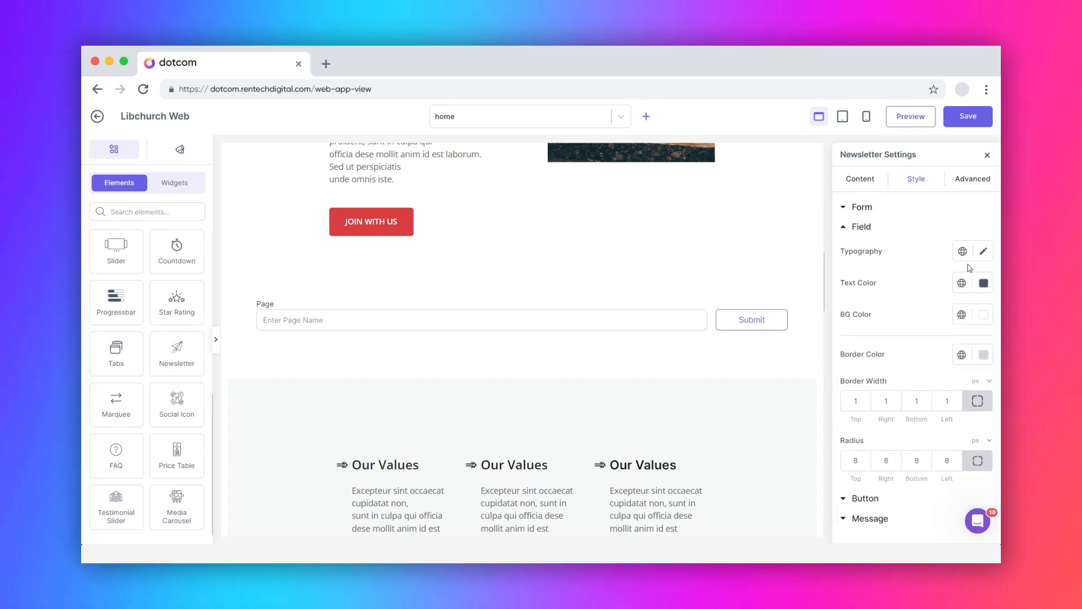
left_click(983, 283)
left_click(985, 283)
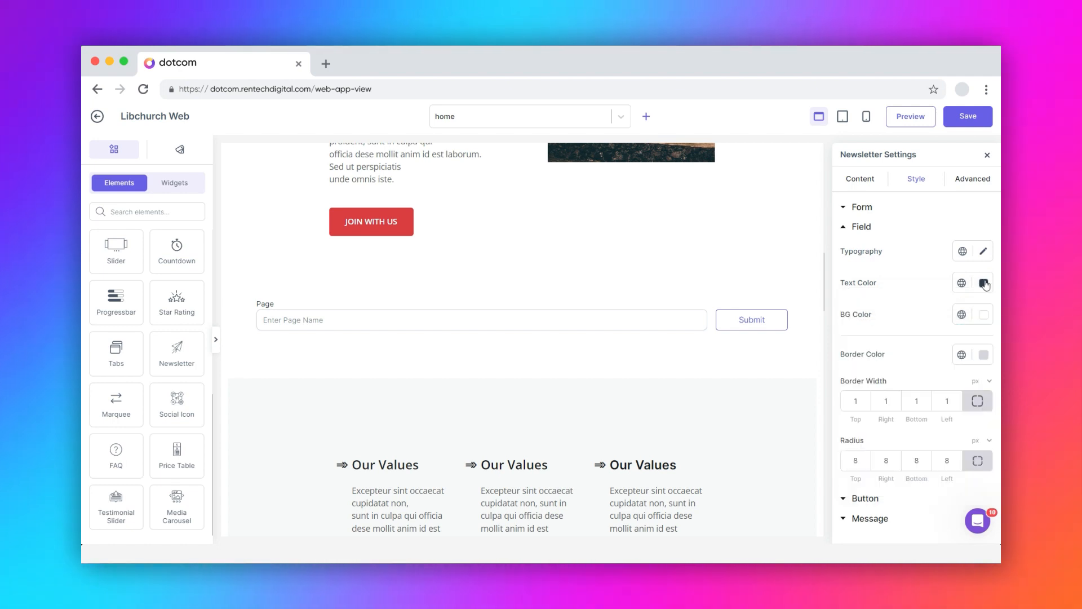
left_click(982, 317)
left_click(981, 315)
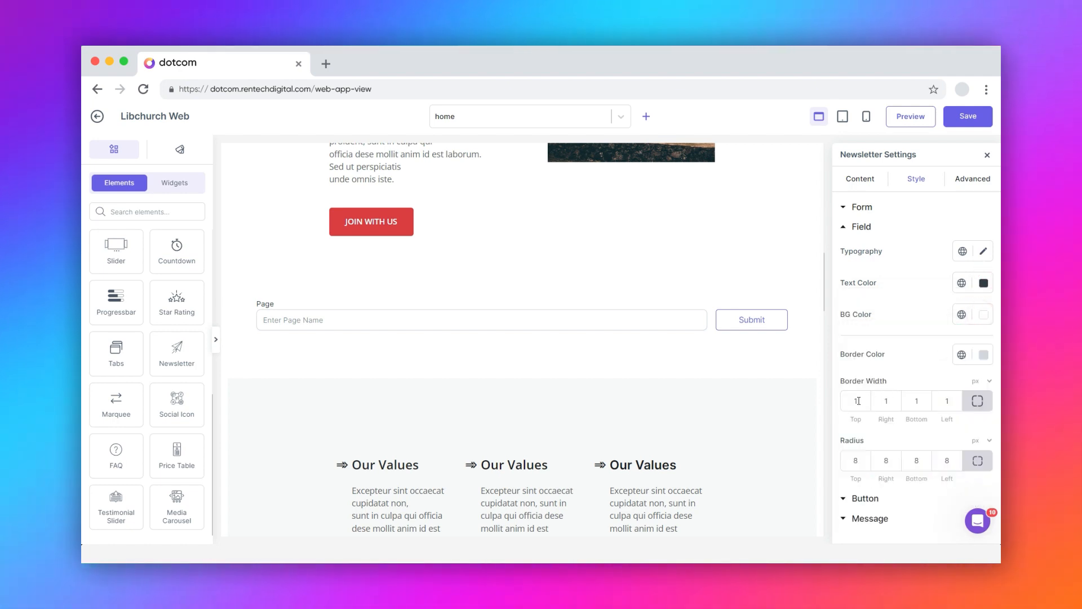
left_click(860, 499)
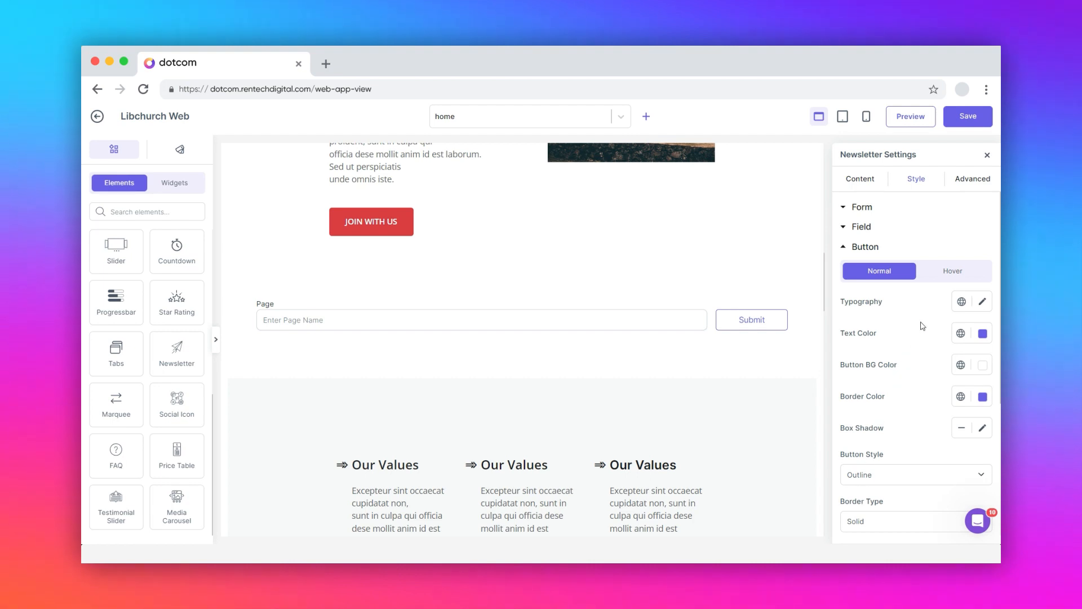
Adjust the shade of the Submit button's purple text colour and browse global background colours
left_click(952, 274)
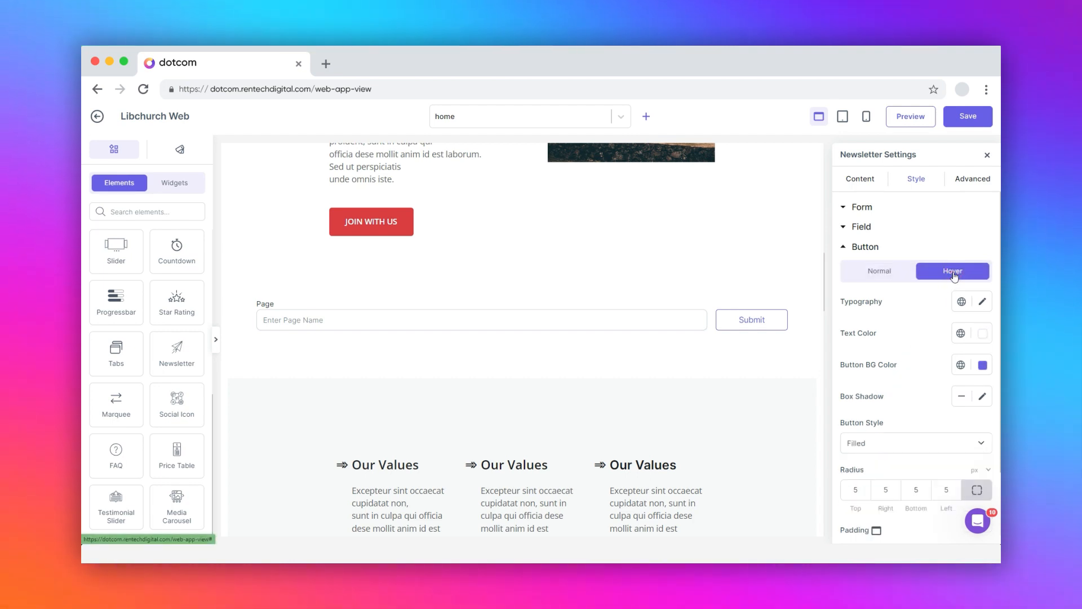
left_click(877, 273)
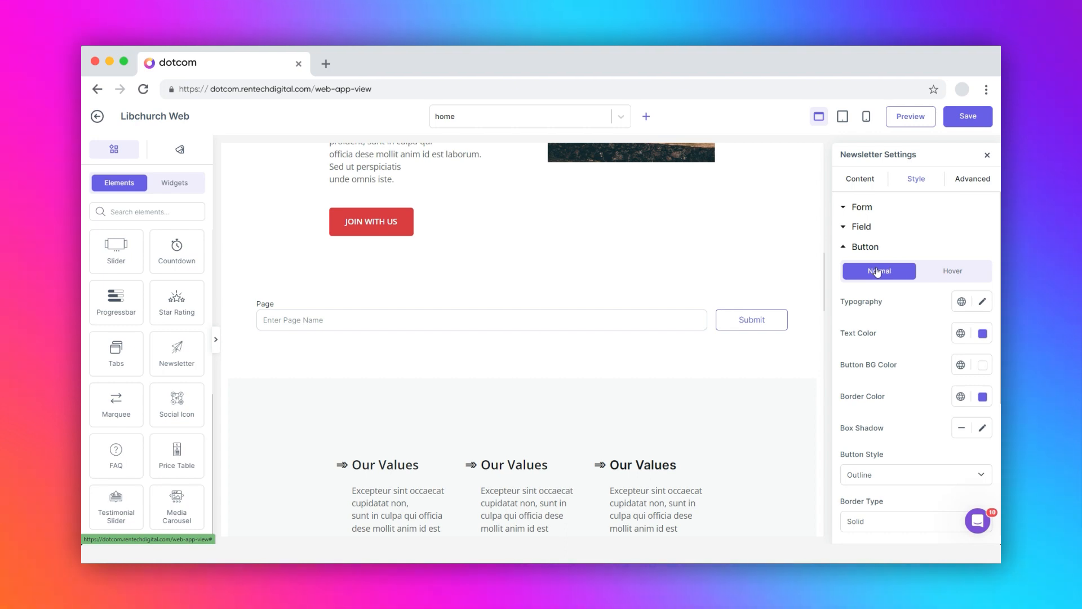
left_click(982, 333)
left_click(936, 352)
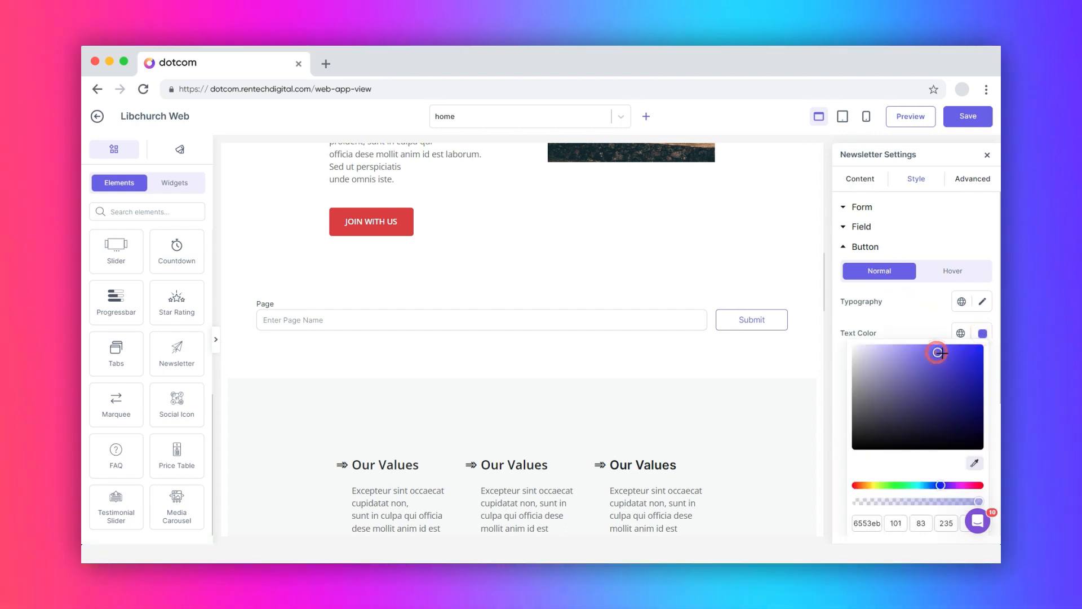
left_click(983, 332)
left_click(983, 365)
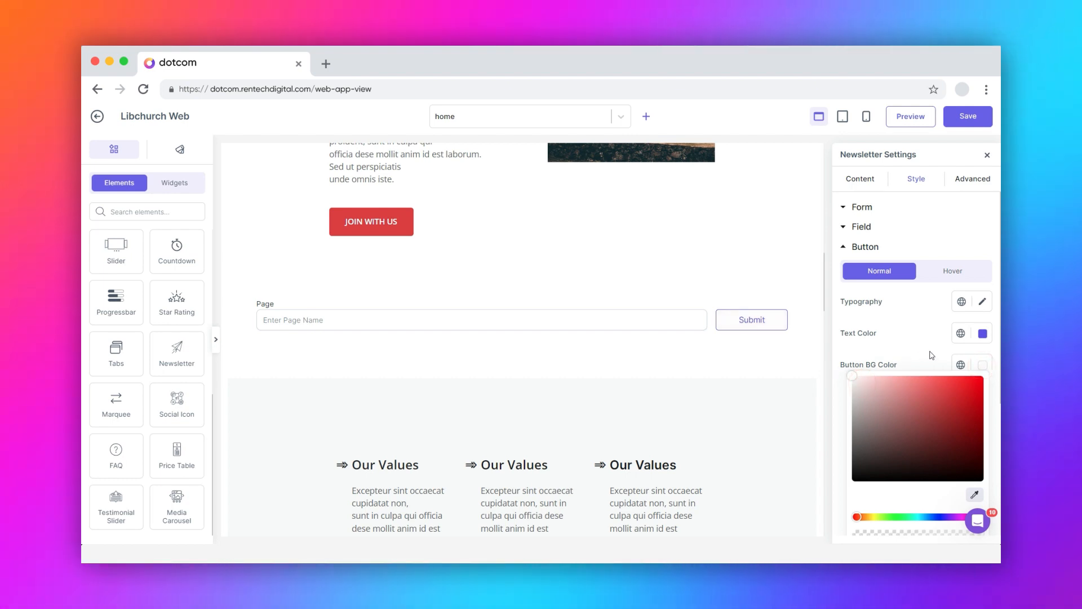
left_click(962, 365)
scroll(964, 398, "down", 3)
left_click(961, 214)
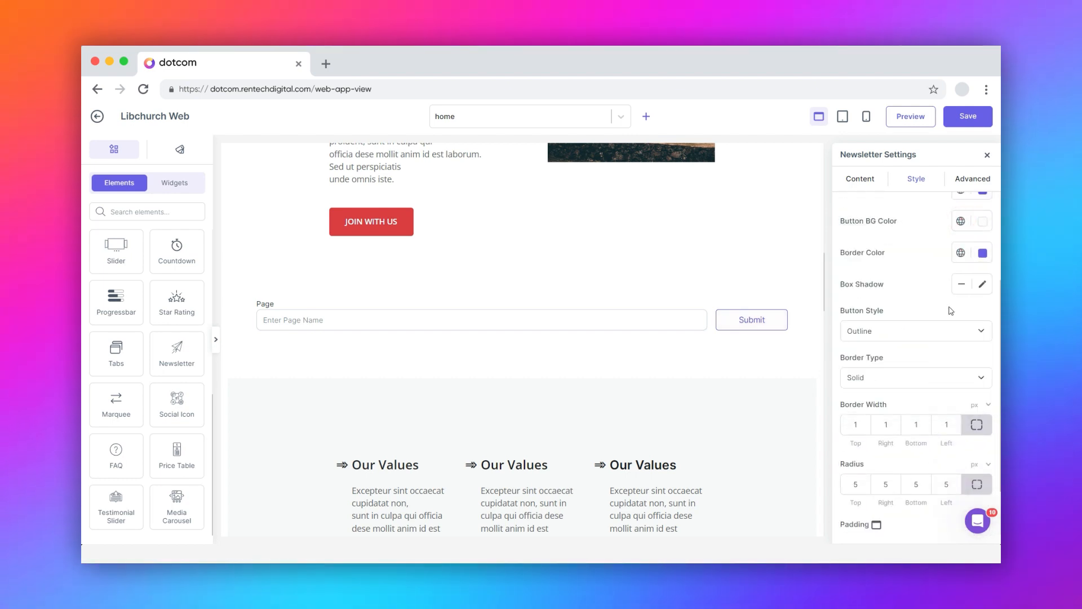
Change the button style to Filled and check its hover state's purple background and white text
left_click(902, 332)
left_click(901, 347)
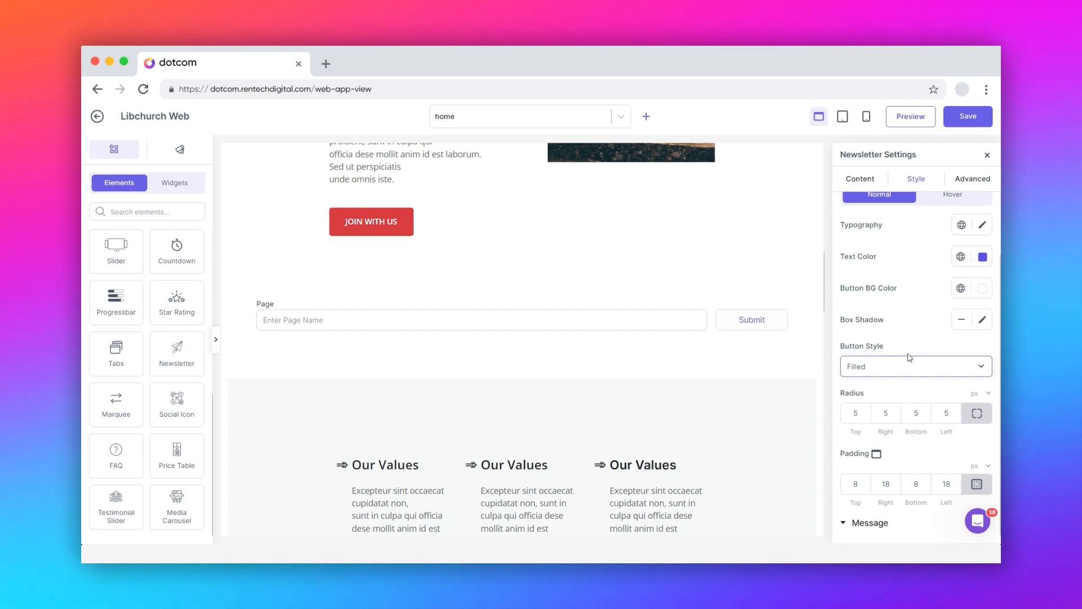
left_click(852, 479)
scroll(935, 349, "up", 2)
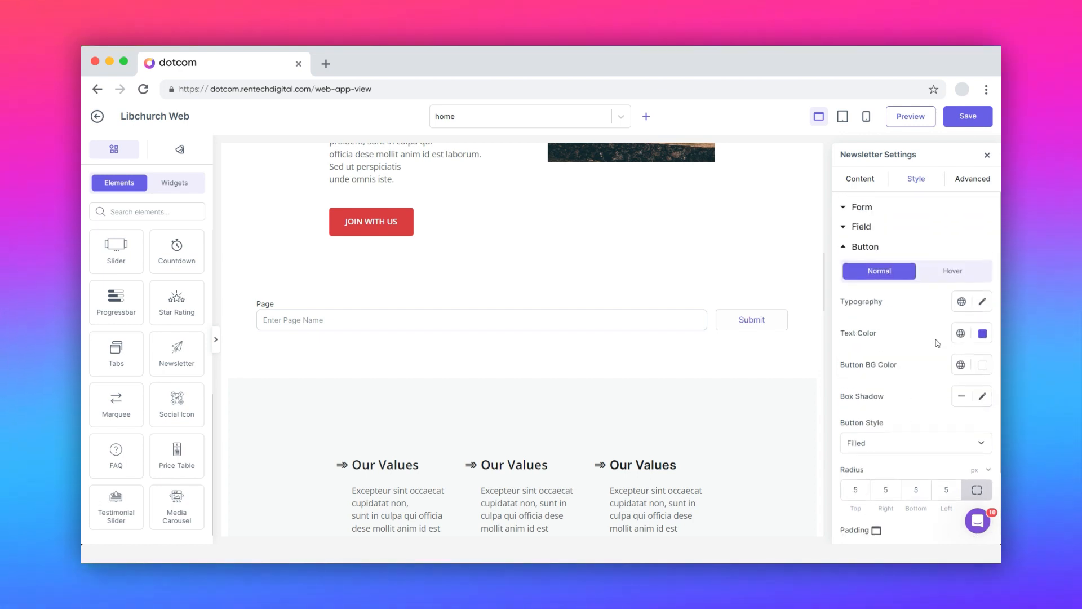
left_click(952, 277)
scroll(904, 399, "down", 2)
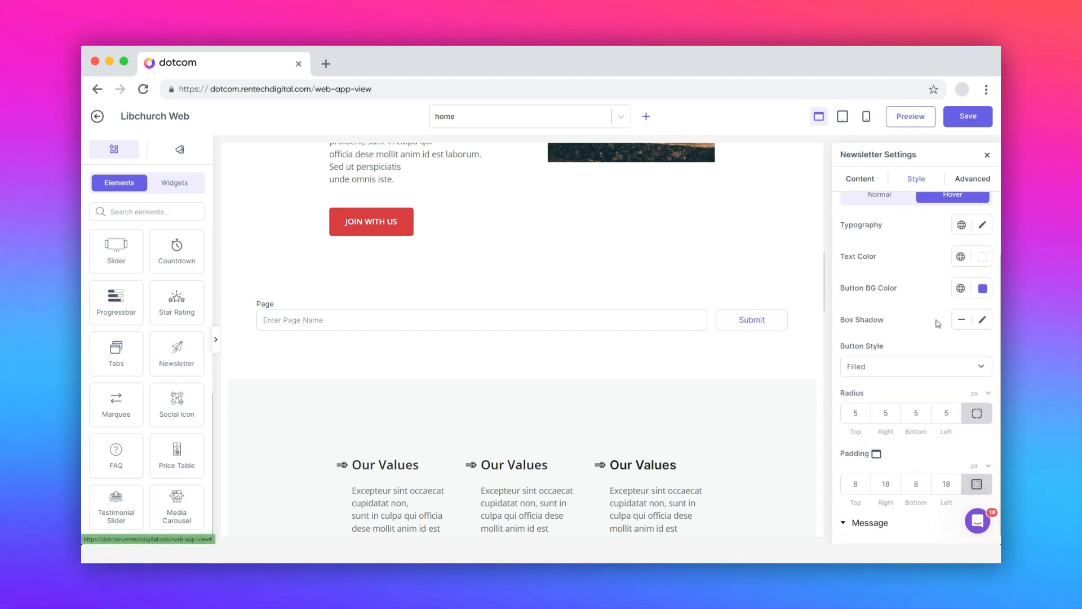
left_click(845, 524)
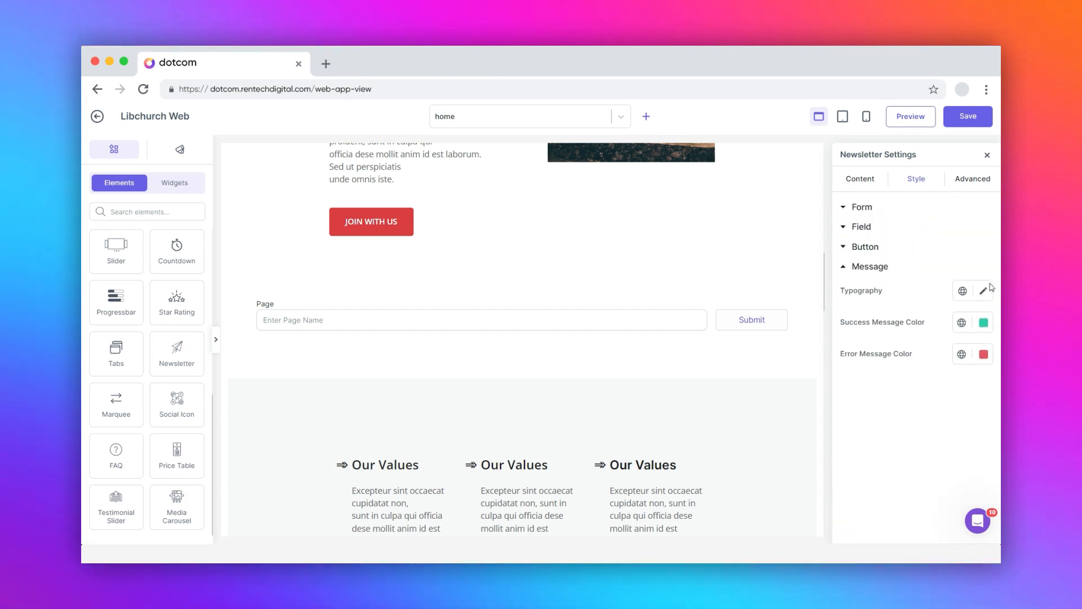
Review the message typography and the success and error message colours, leaving them unchanged
left_click(983, 290)
left_click(982, 292)
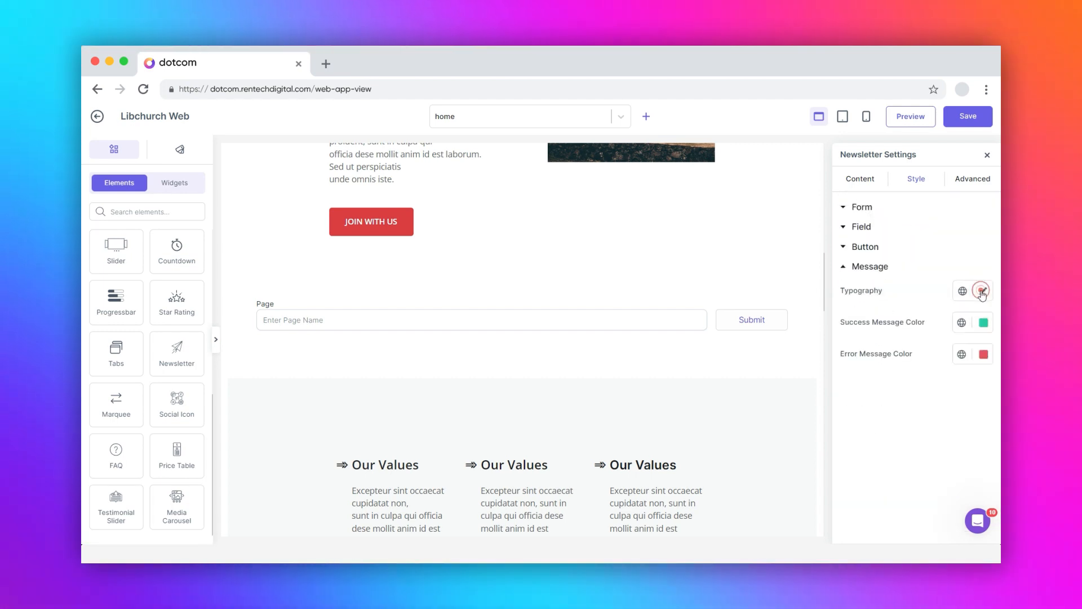
left_click(984, 323)
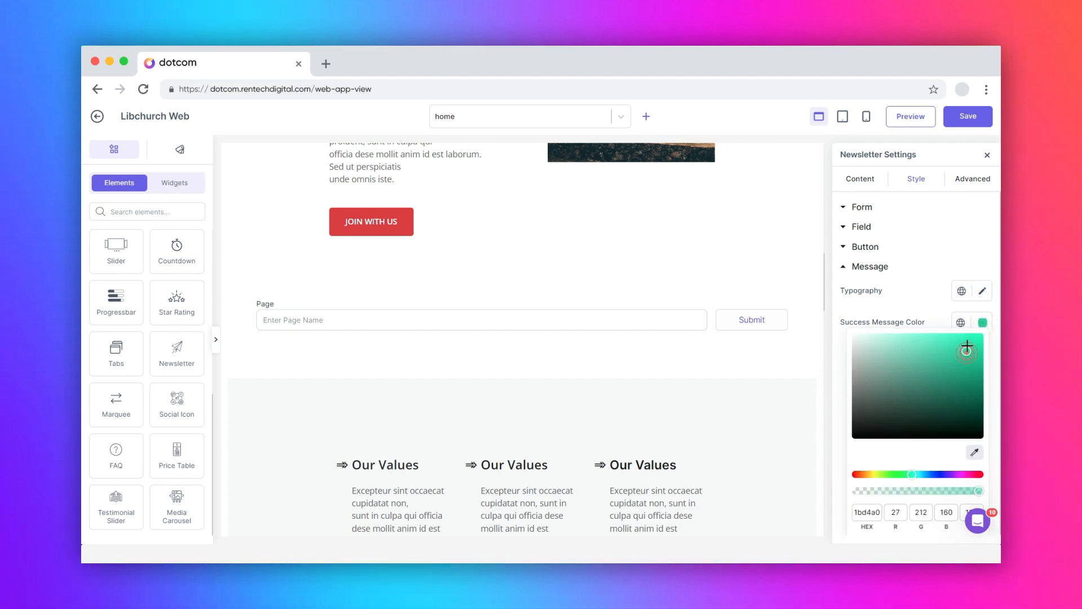
left_click(984, 323)
left_click(983, 354)
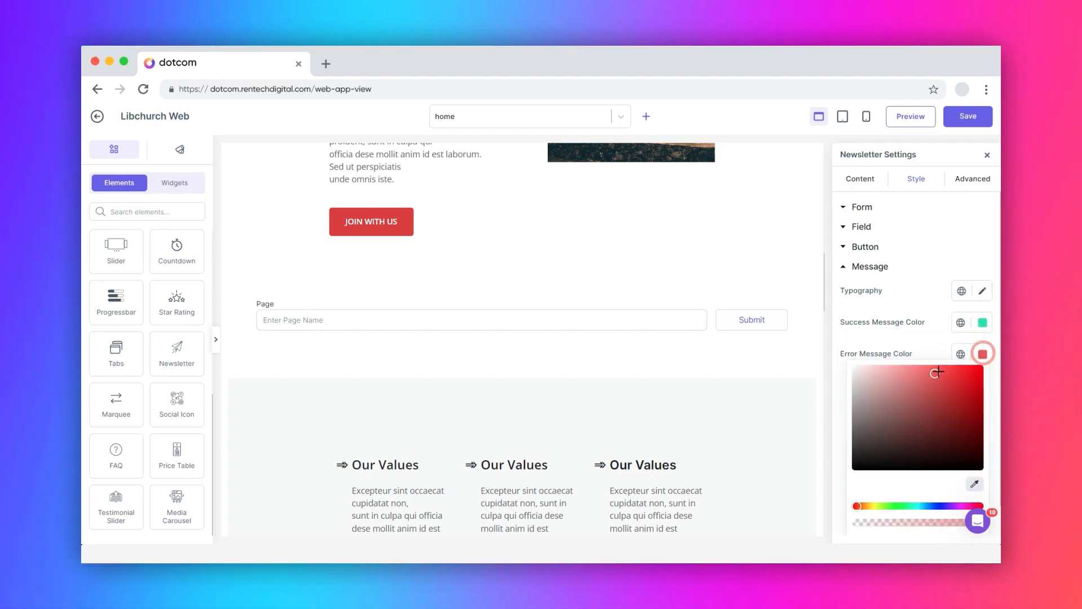
left_click(983, 355)
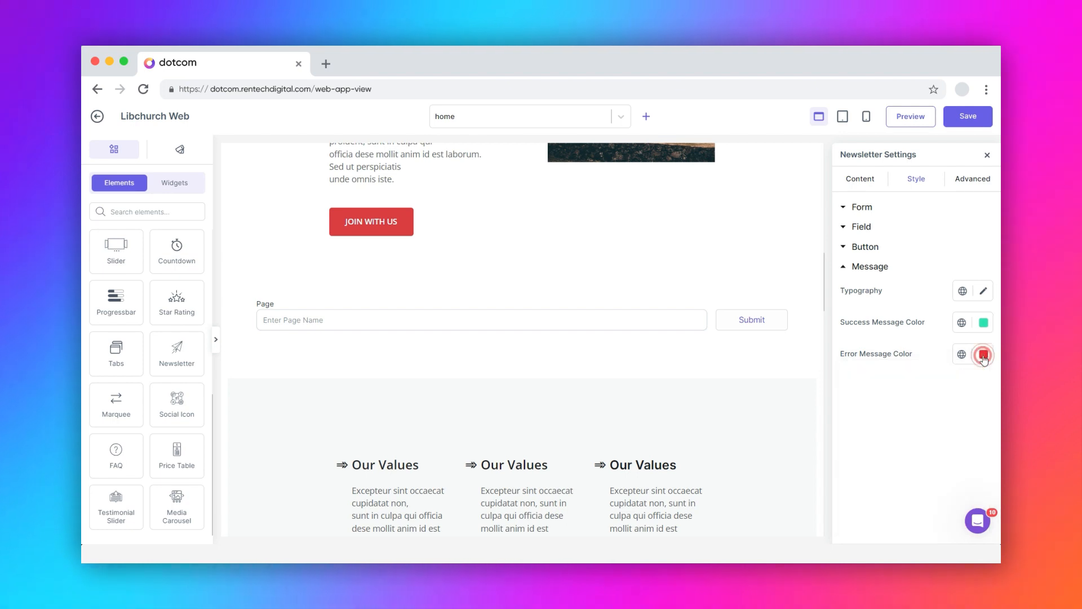
left_click(969, 179)
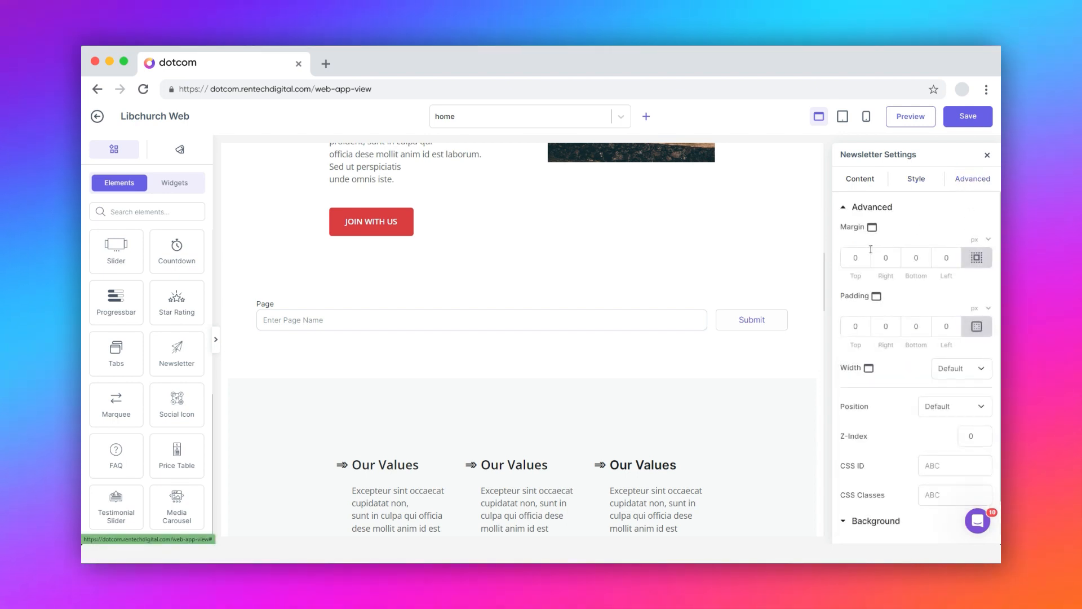
Keep zero margin and Default width, and leave CSS ID and CSS classes empty
left_click(853, 258)
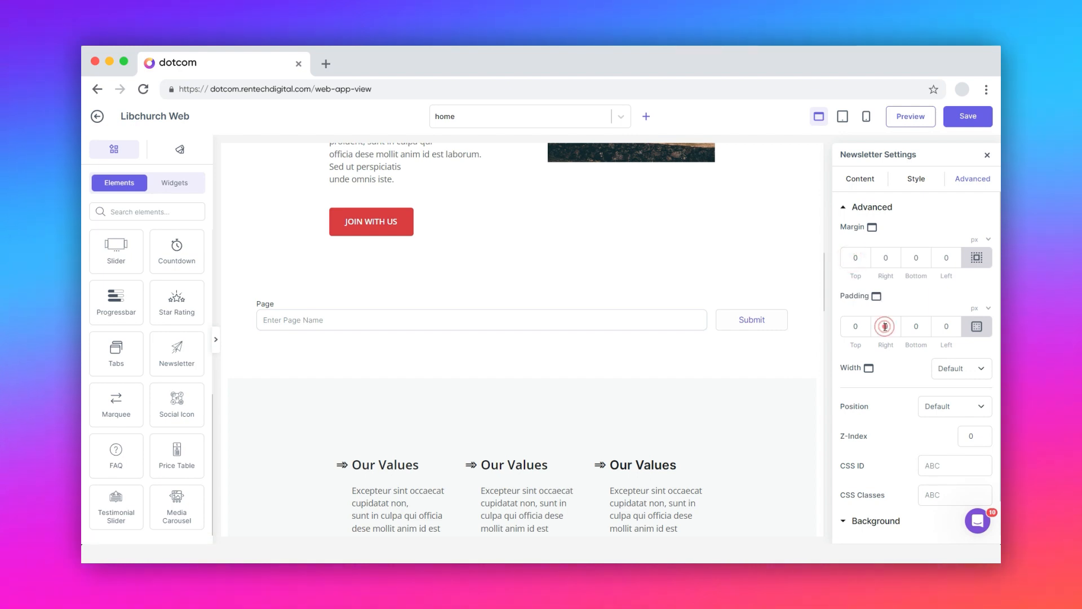
left_click(957, 370)
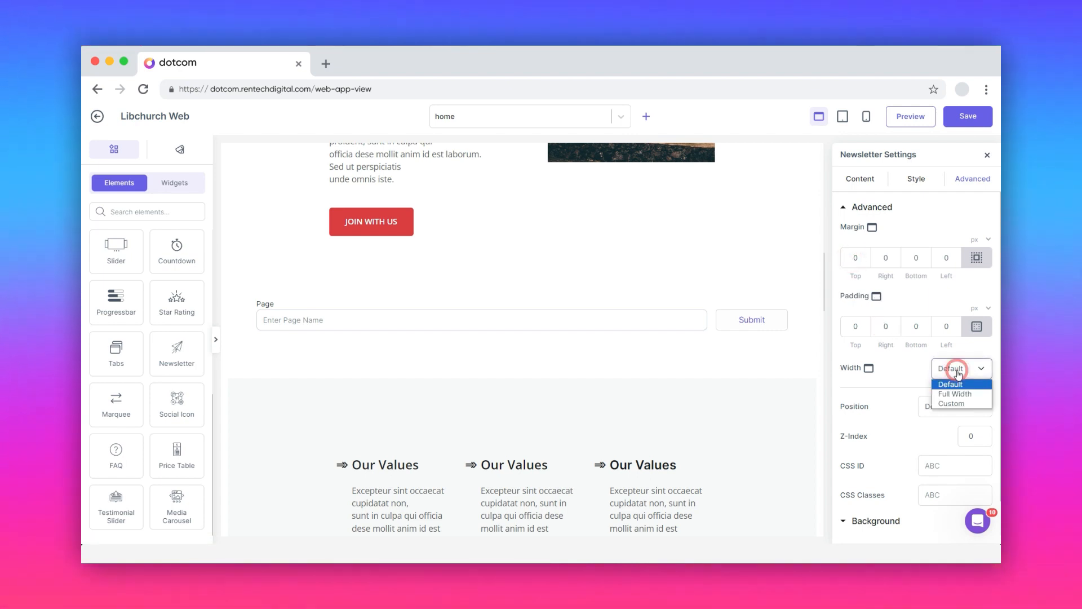
left_click(957, 371)
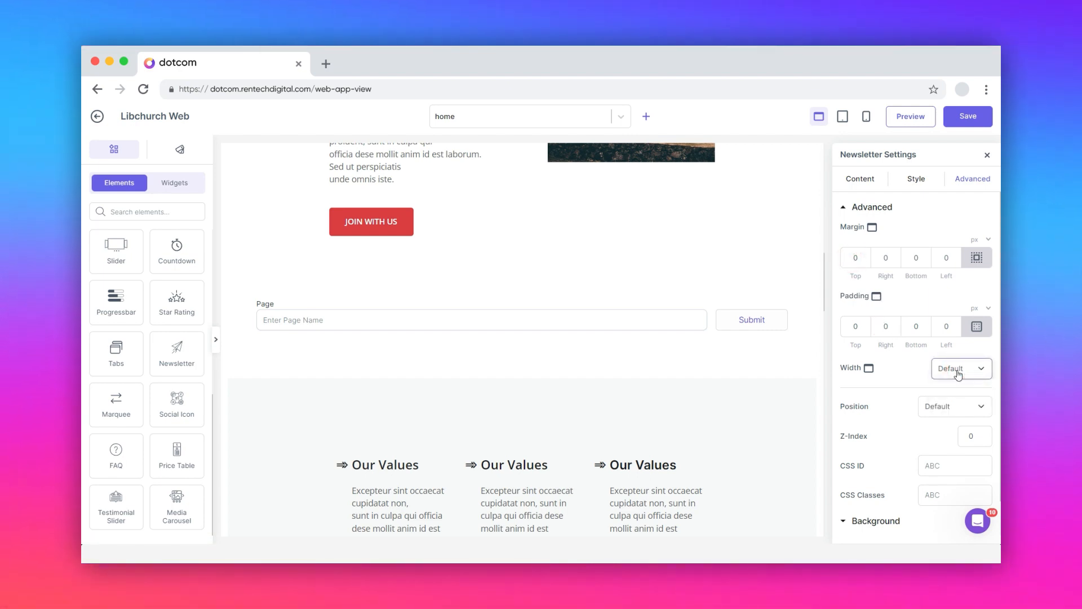
left_click(937, 466)
left_click(941, 493)
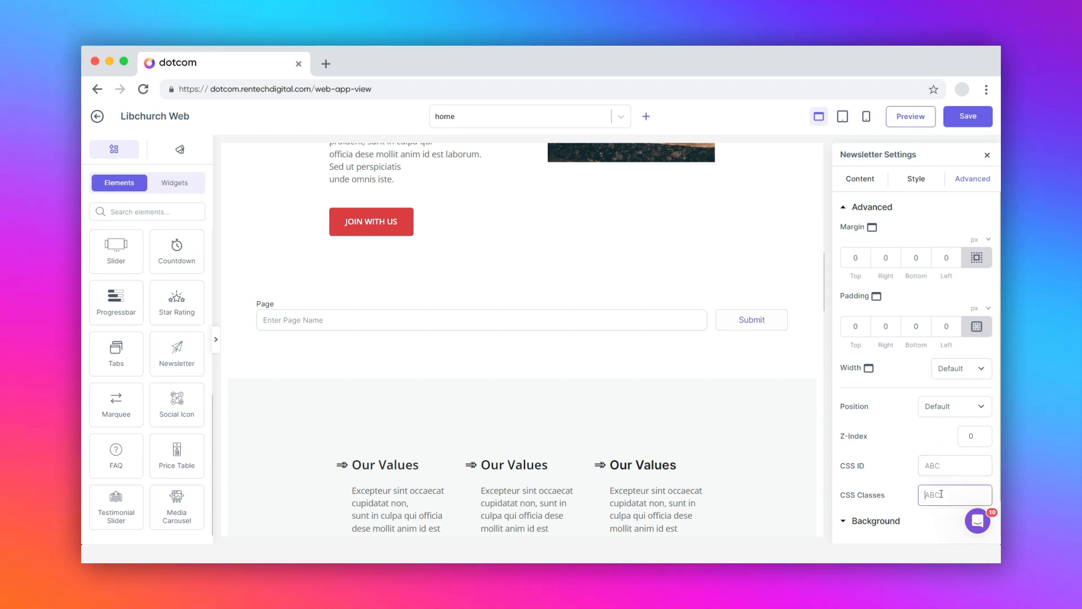
left_click(857, 522)
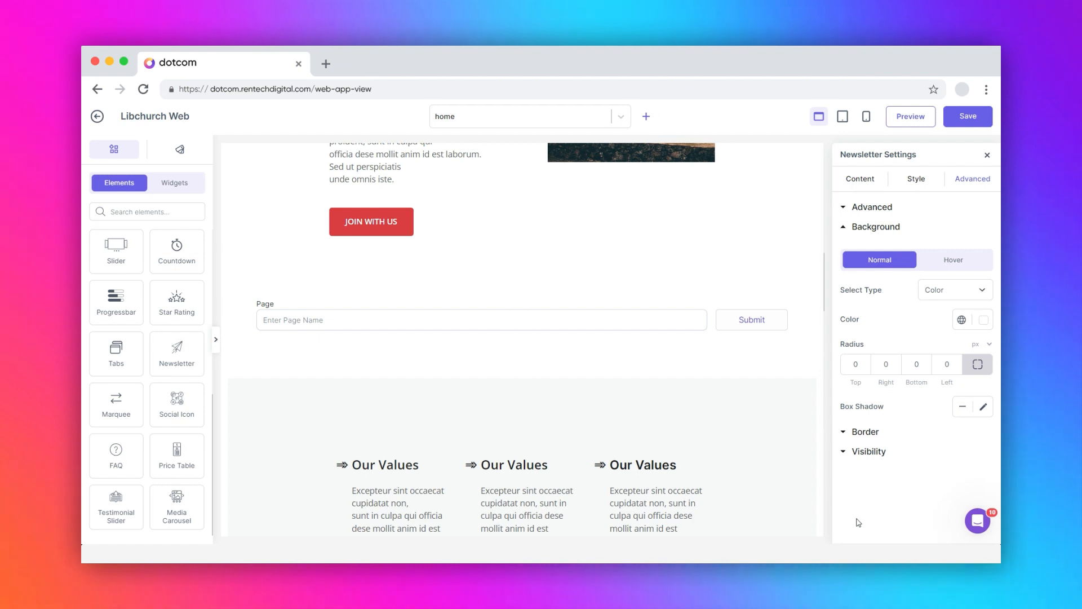
left_click(954, 262)
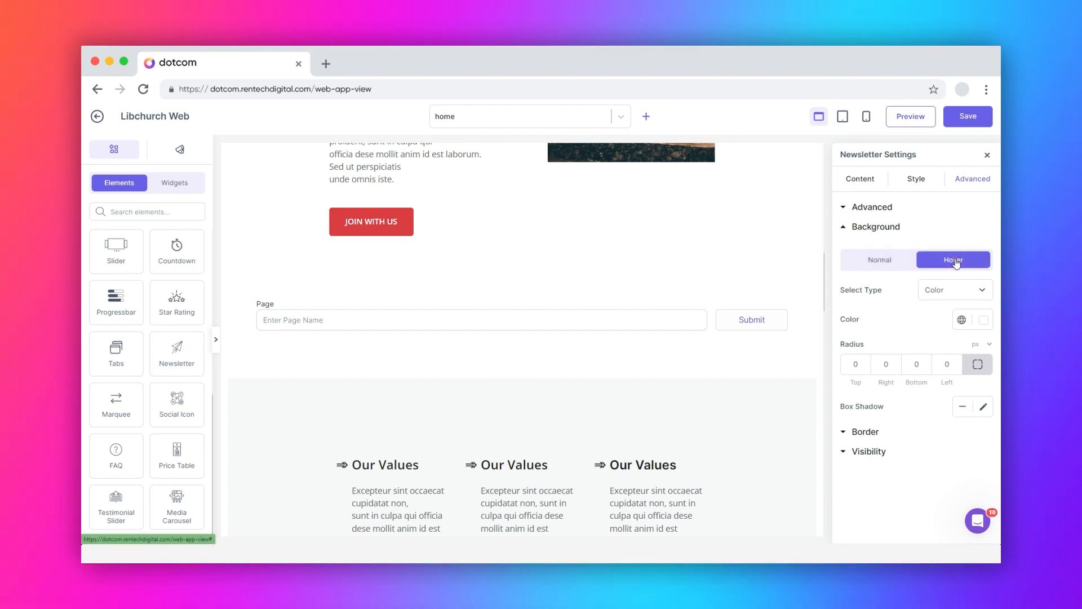
left_click(883, 262)
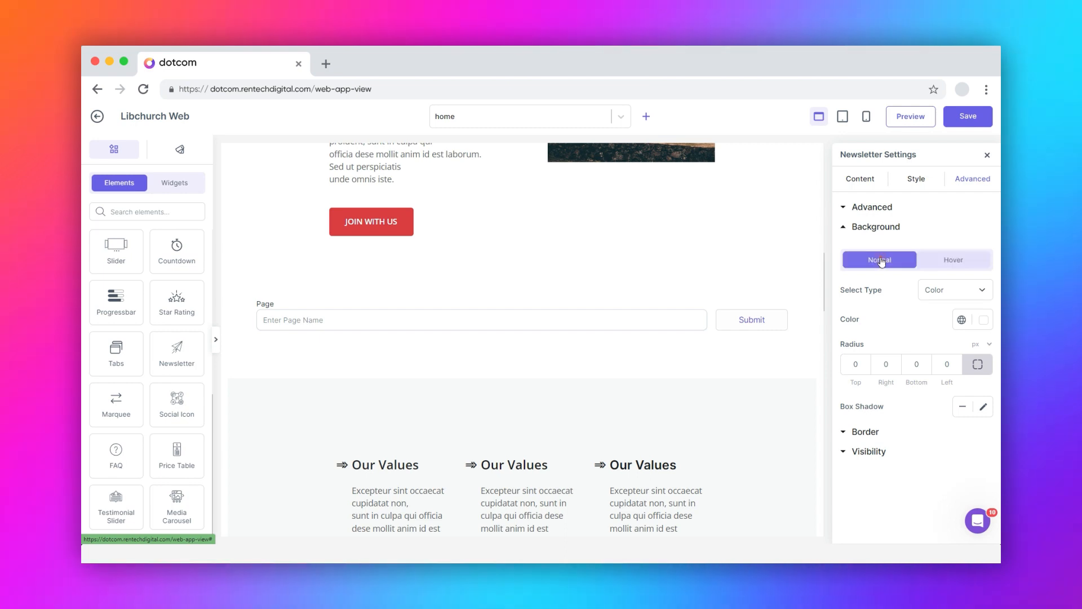
left_click(942, 290)
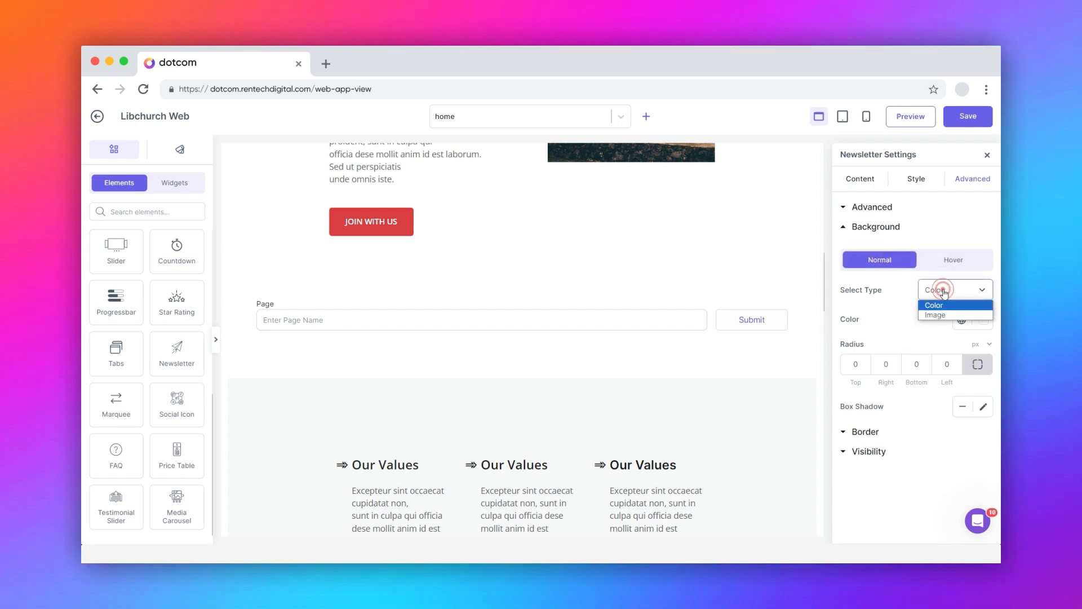
left_click(943, 292)
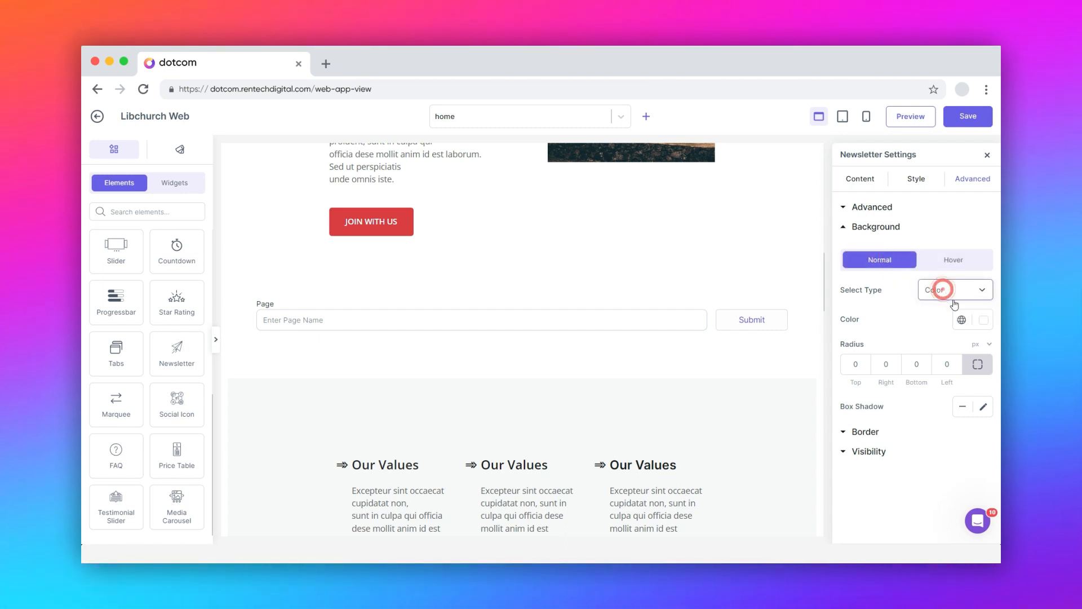
left_click(859, 366)
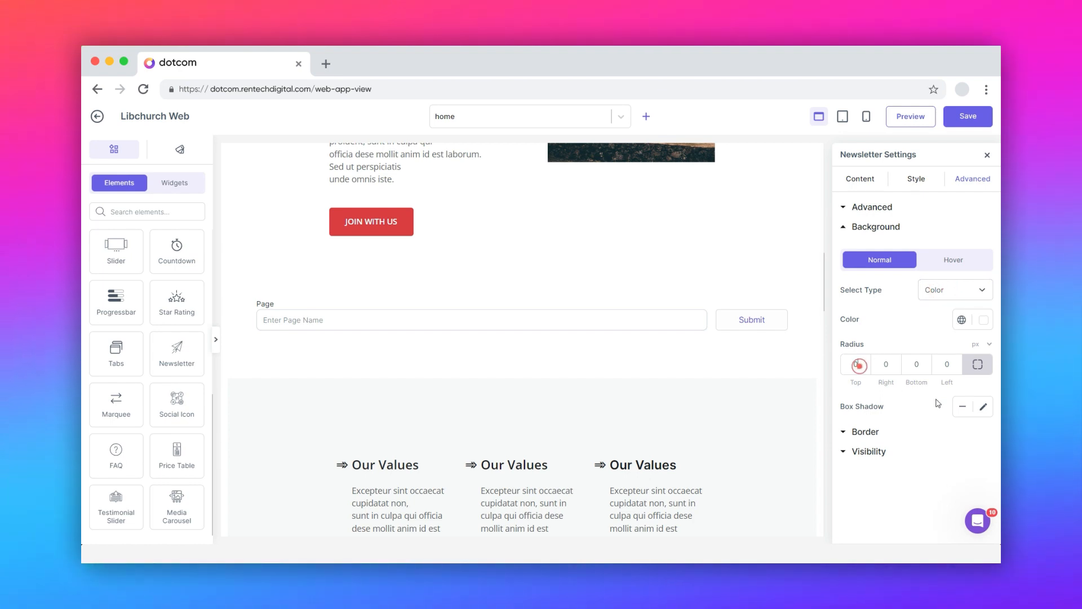
left_click(982, 407)
left_click(982, 407)
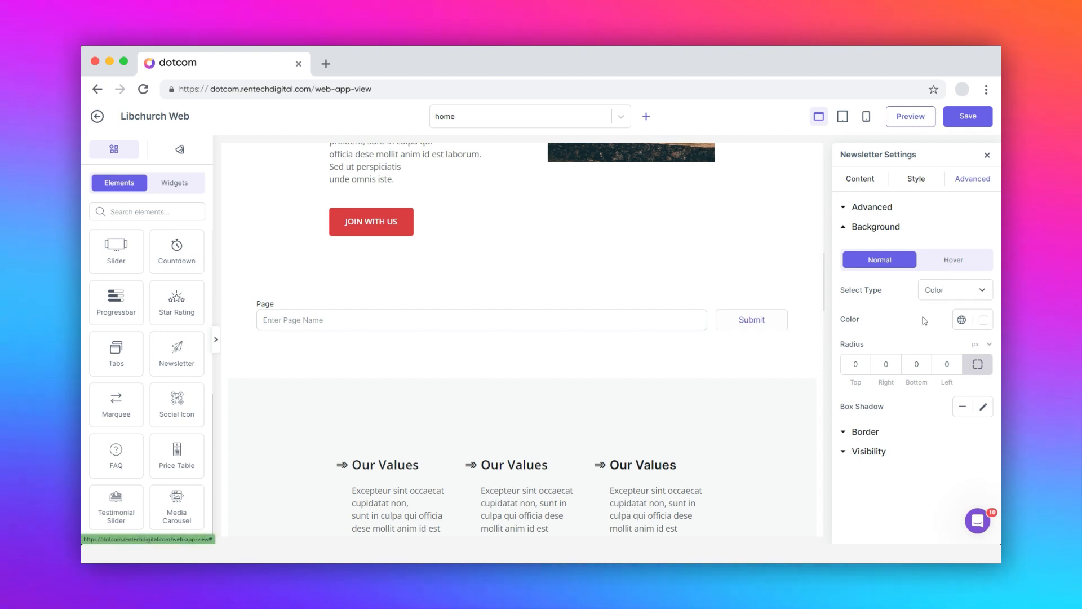
Review the newsletter's border settings, keeping border type None in normal and hover states
left_click(857, 433)
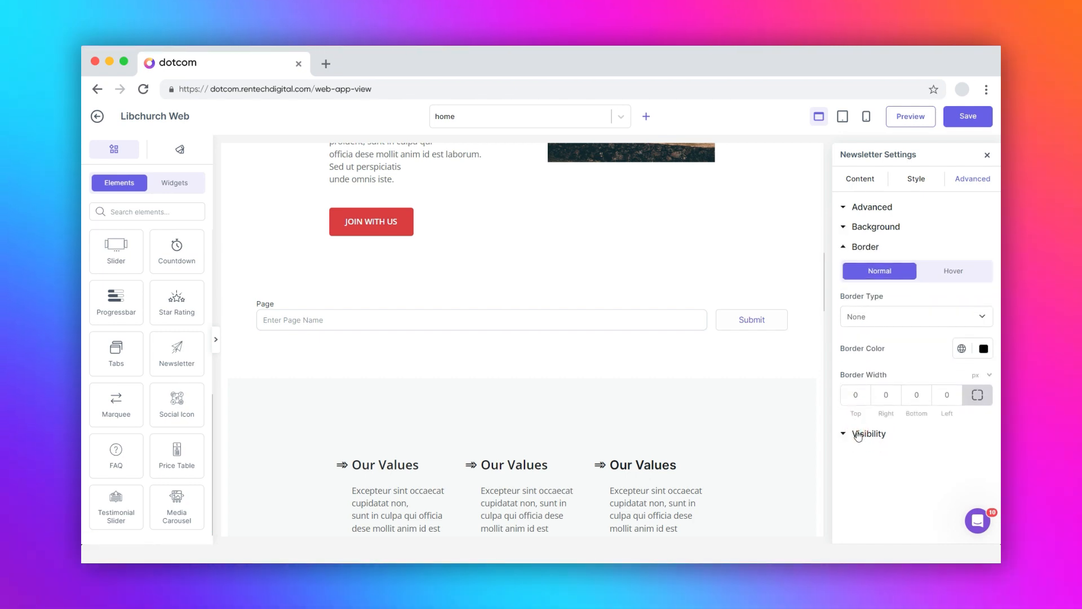
left_click(860, 317)
left_click(860, 317)
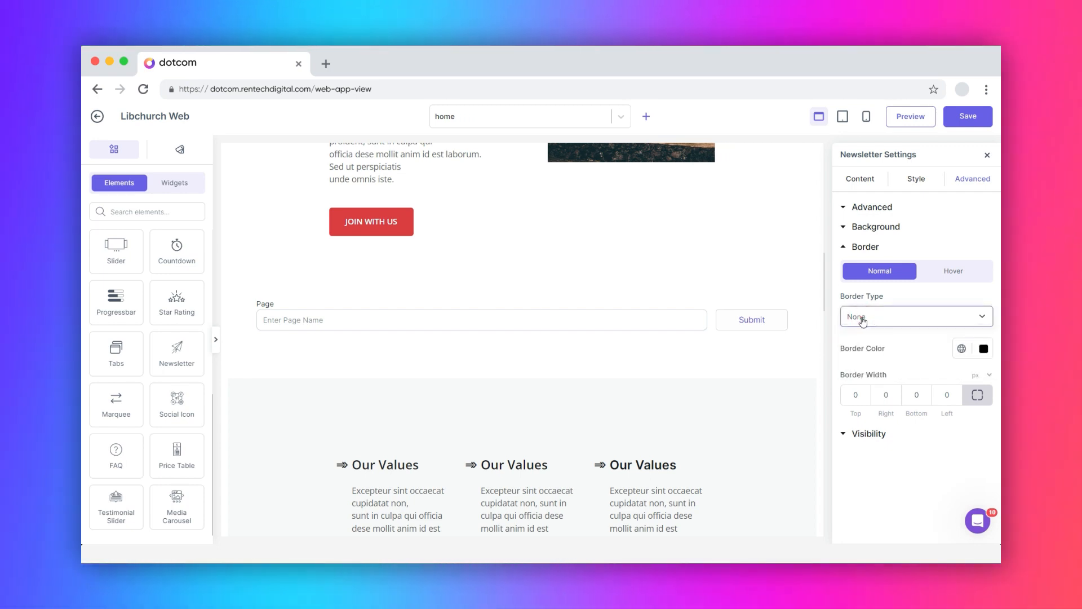
left_click(950, 273)
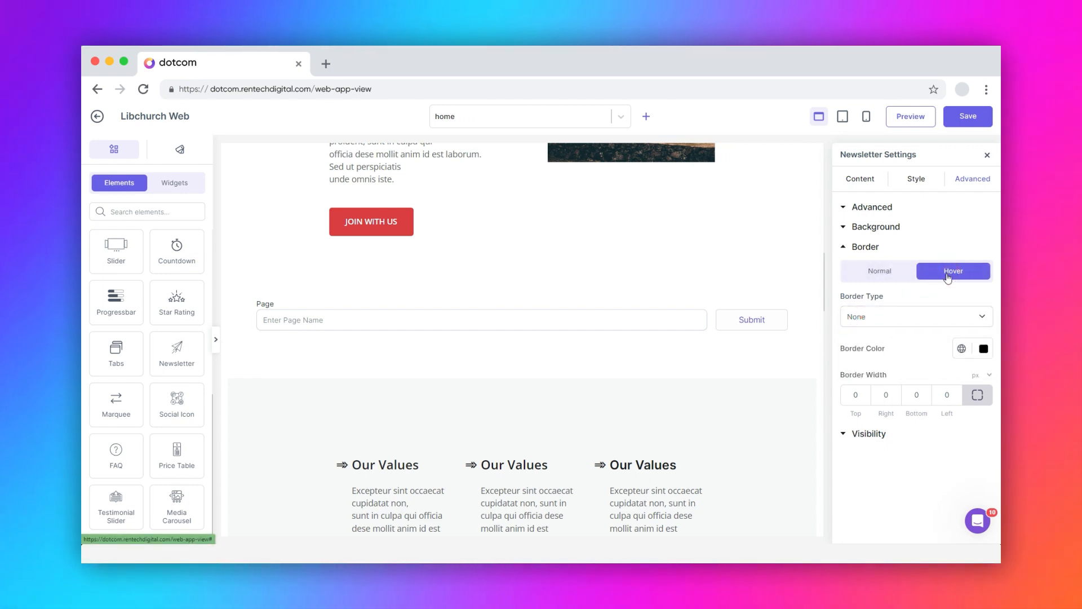
left_click(885, 273)
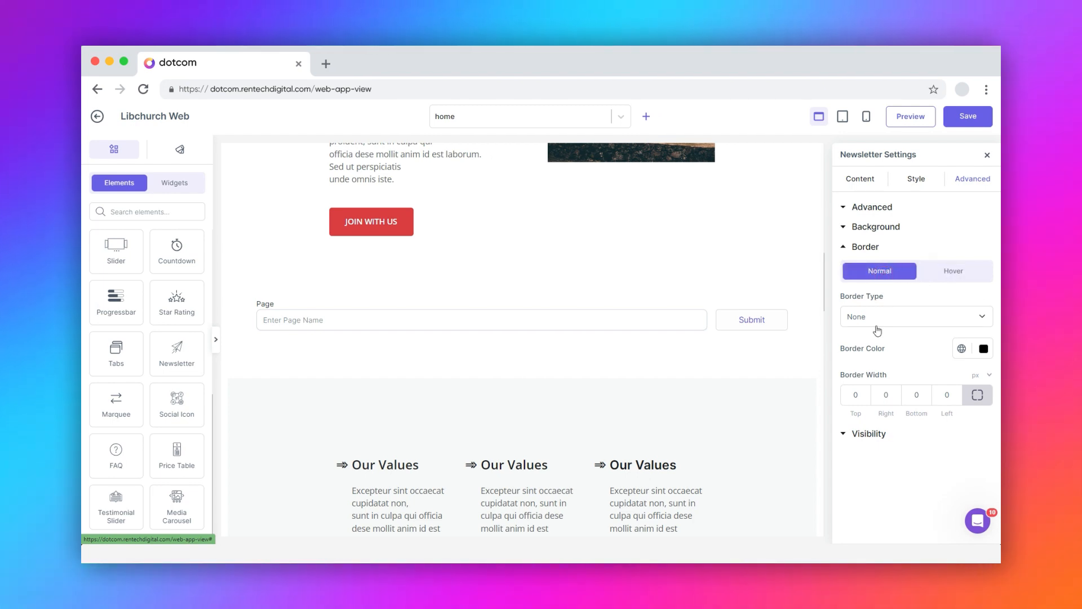
left_click(858, 433)
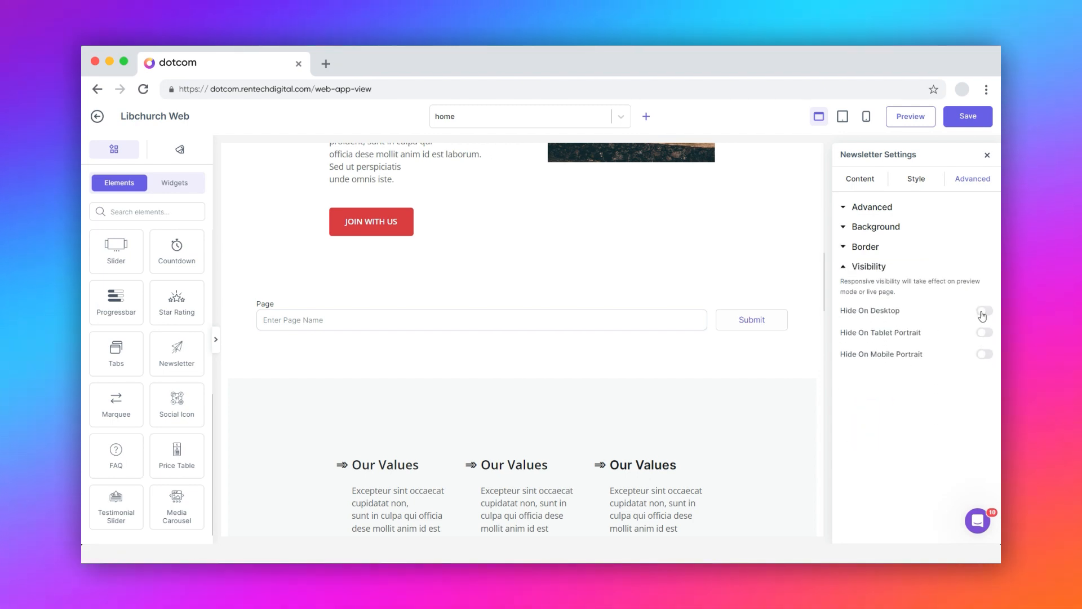
left_click(983, 311)
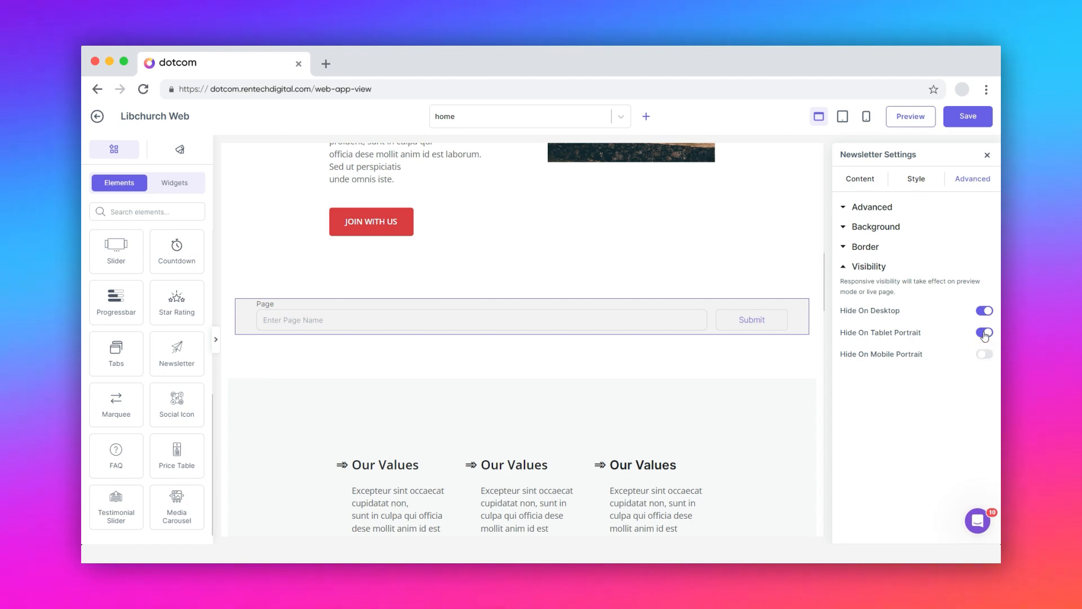
left_click(984, 333)
left_click(984, 310)
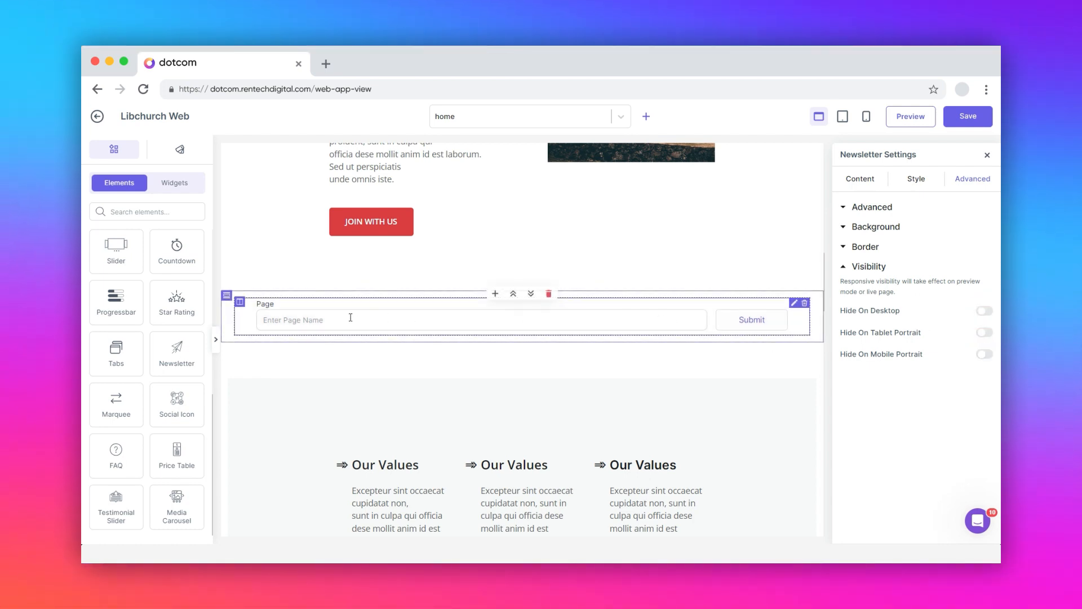
left_click(239, 303)
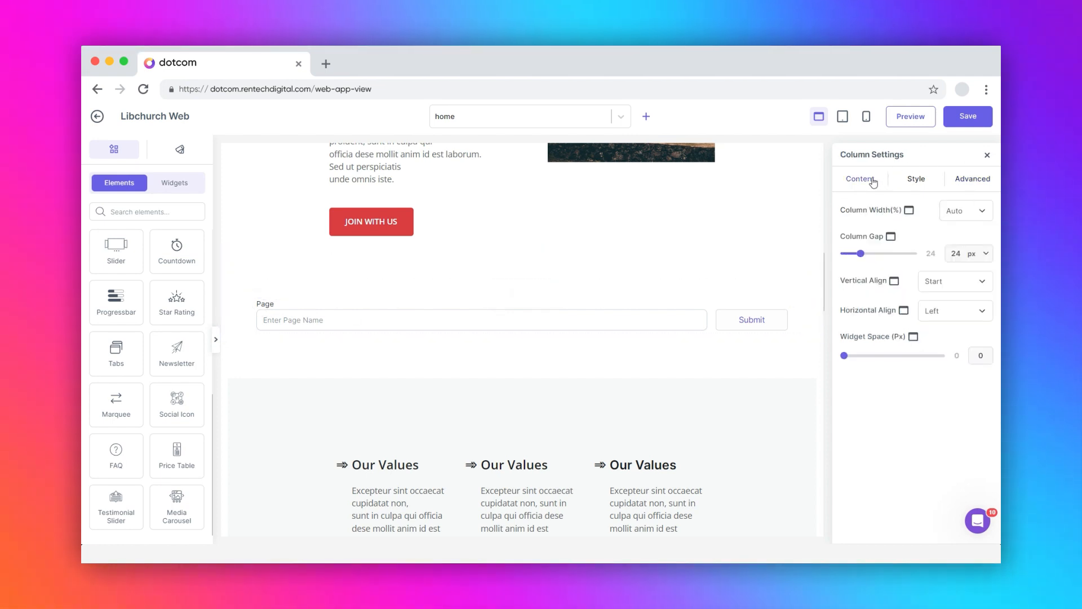
Give the column a Custom 100% width, 43 px column gap and 2 px widget space
left_click(949, 211)
left_click(959, 235)
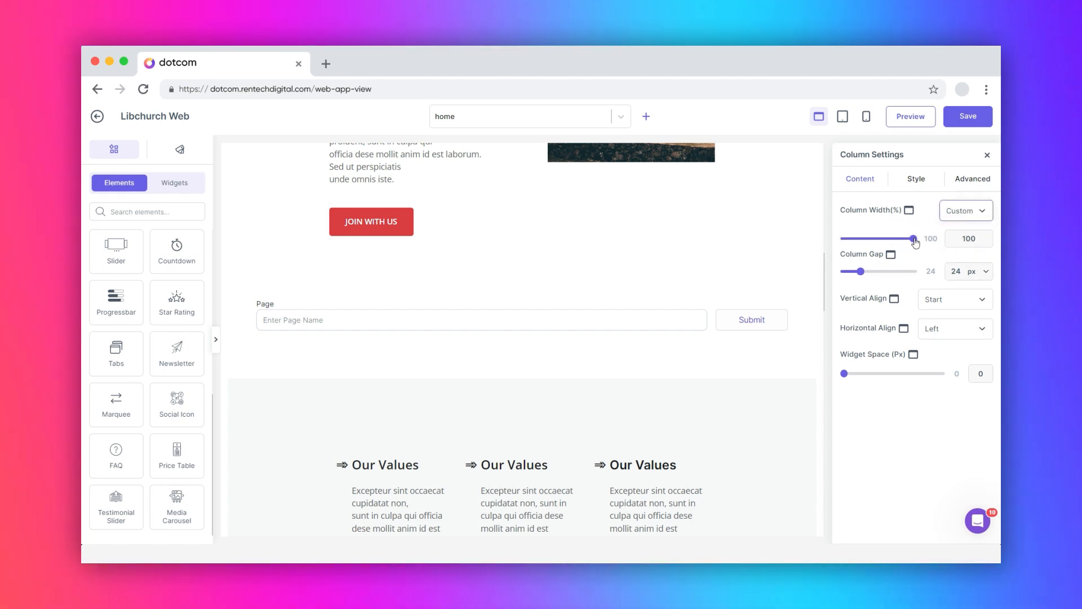
mouse_move(915, 239)
left_mouse_down()
mouse_move(891, 241)
mouse_move(915, 238)
left_mouse_up()
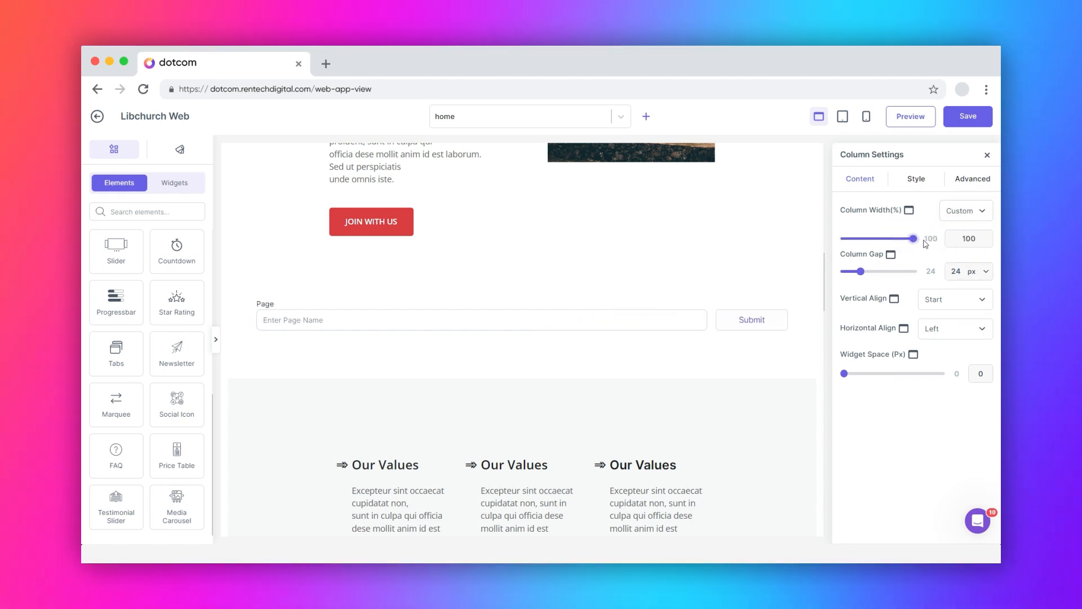
left_click_drag(862, 274, 876, 275)
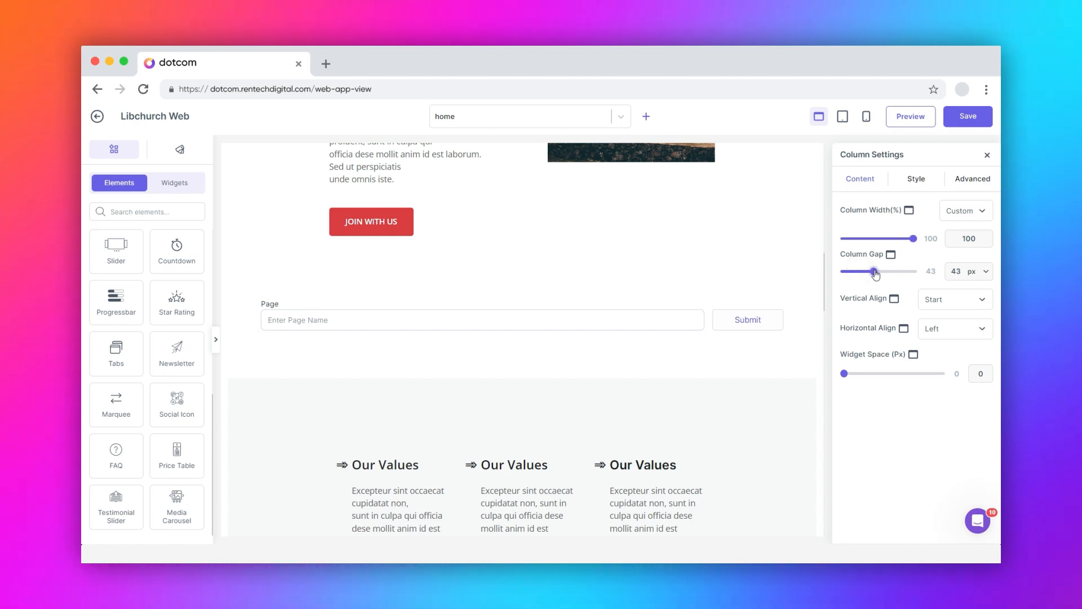
mouse_move(847, 376)
left_mouse_down()
mouse_move(874, 374)
mouse_move(846, 376)
left_mouse_up()
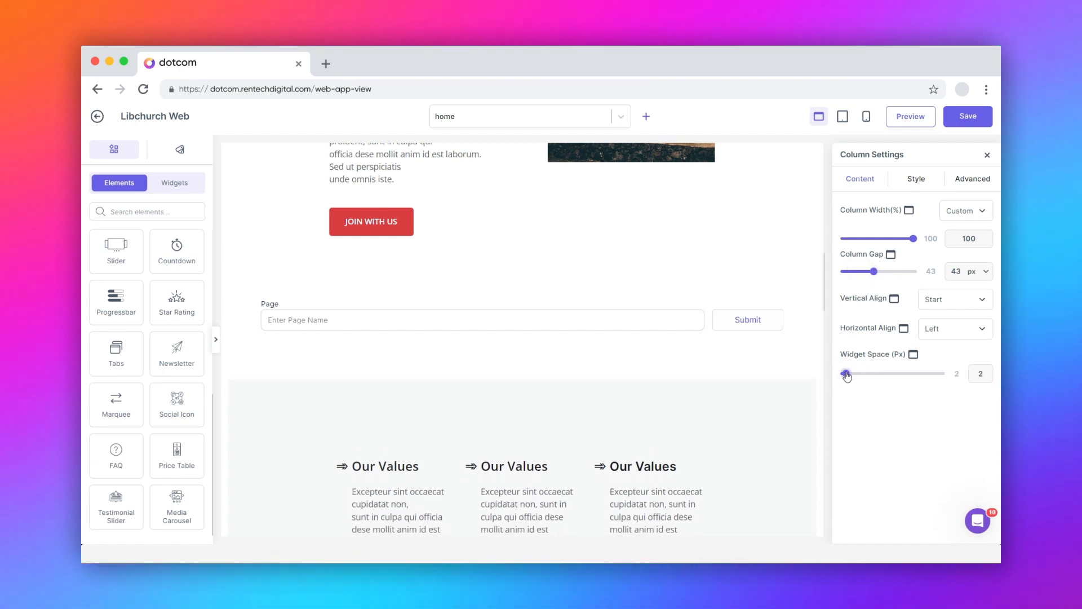
Look over the column's background, border and advanced options, then select the form's row
left_click(917, 180)
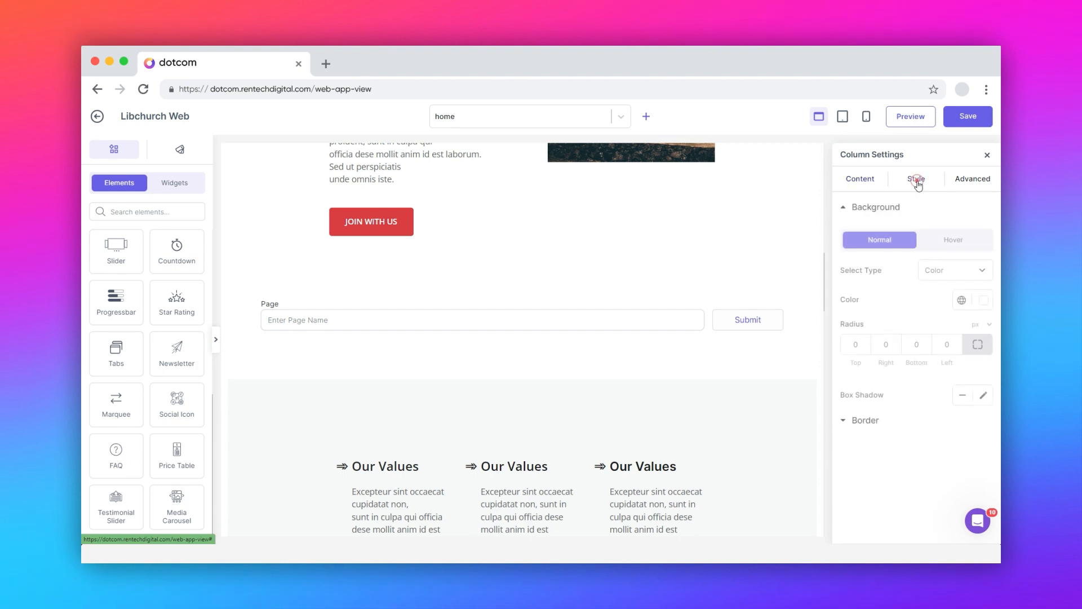
left_click(953, 246)
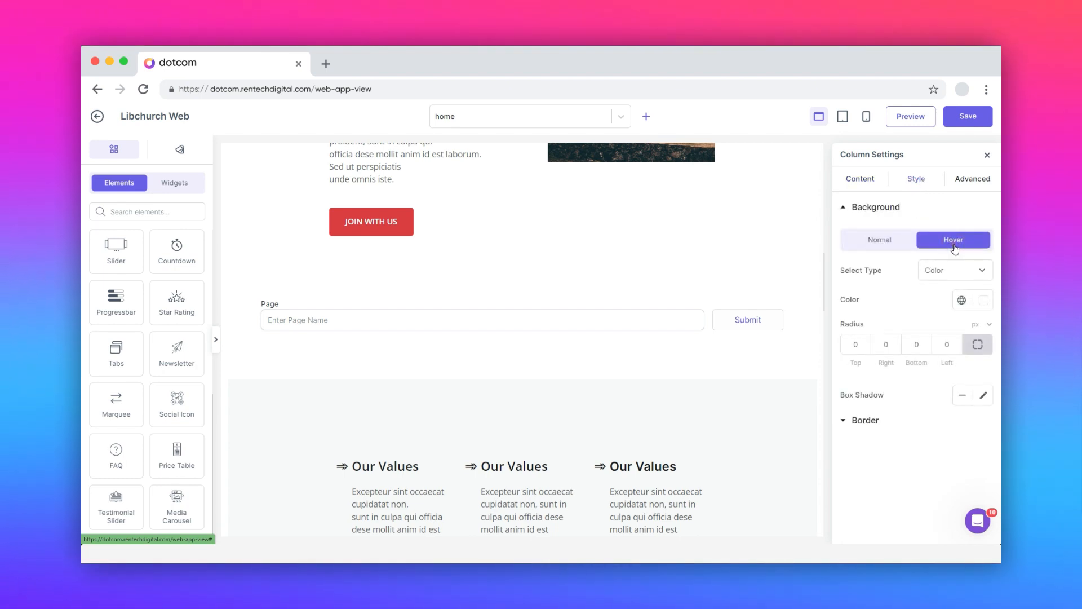
left_click(874, 242)
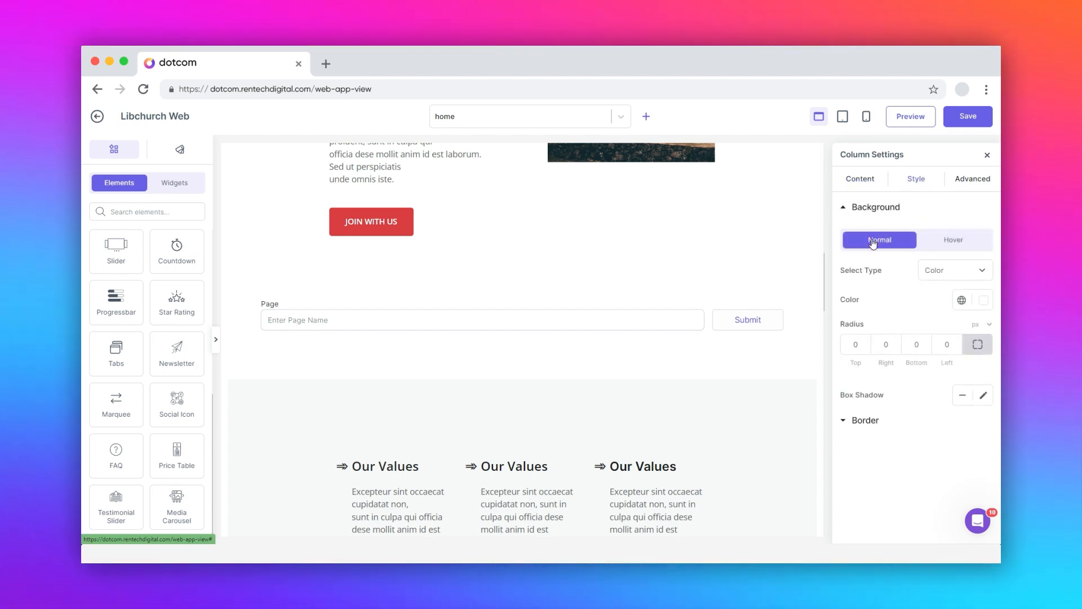
left_click(860, 420)
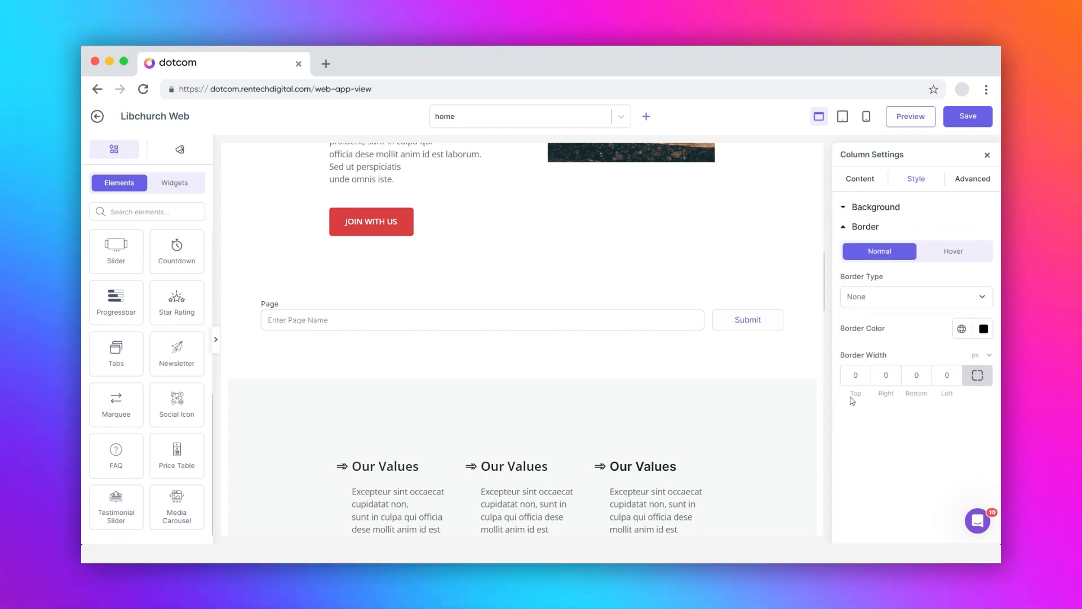
left_click(972, 179)
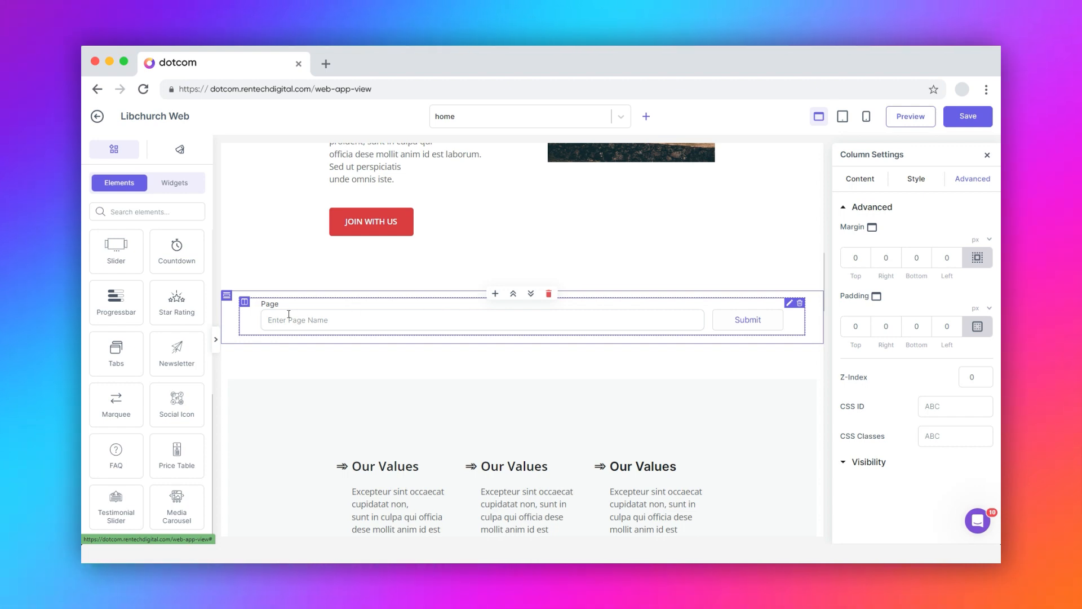
left_click(227, 299)
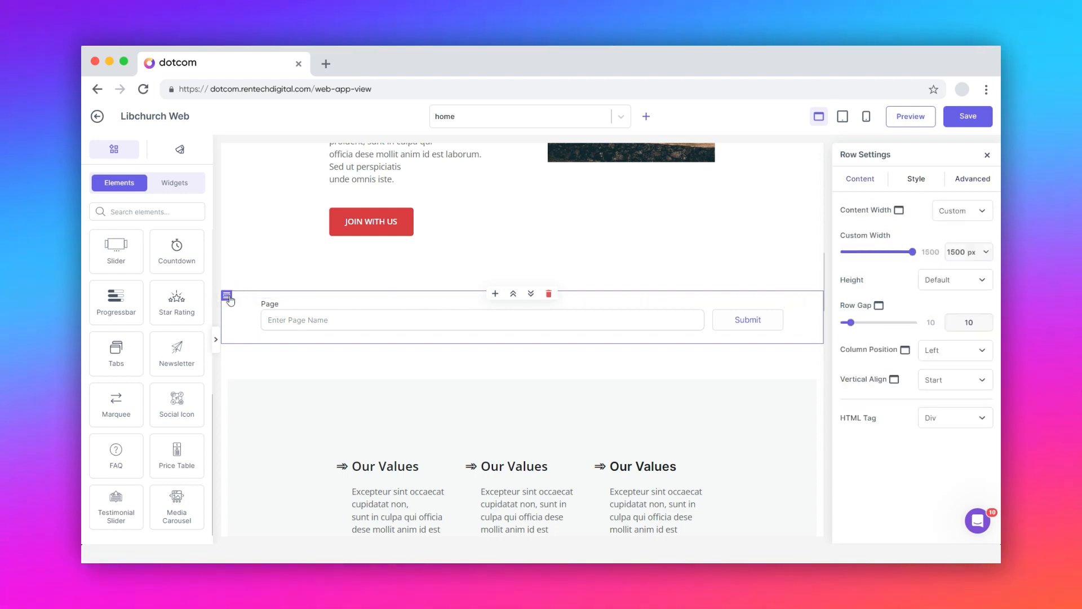
Set the row to 1011 px custom width and row gap 23, keeping Start alignment and Div tag
left_click(928, 179)
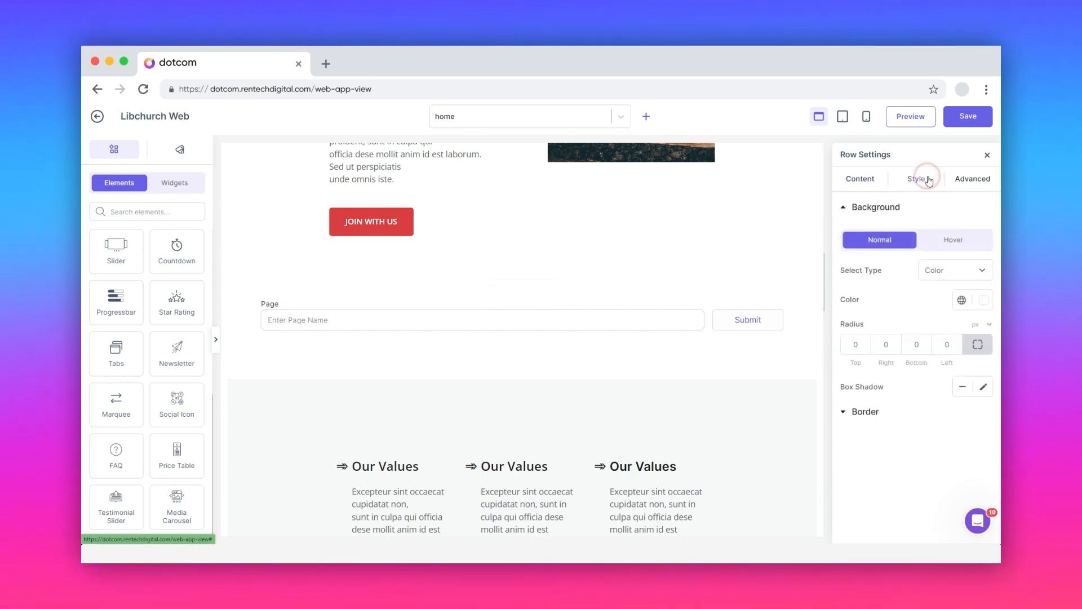
left_click(972, 179)
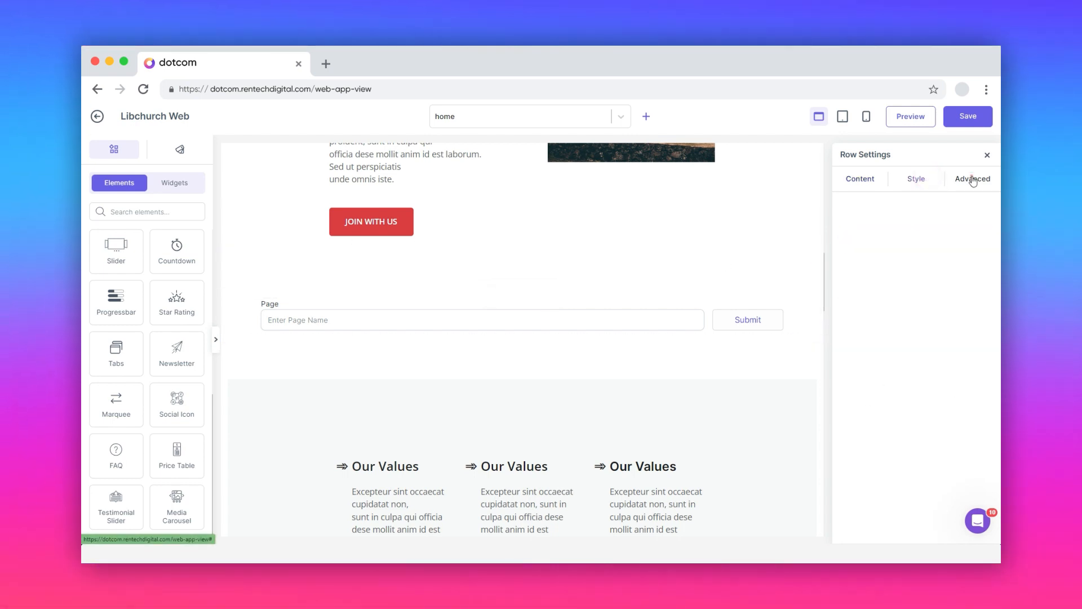
left_click(864, 184)
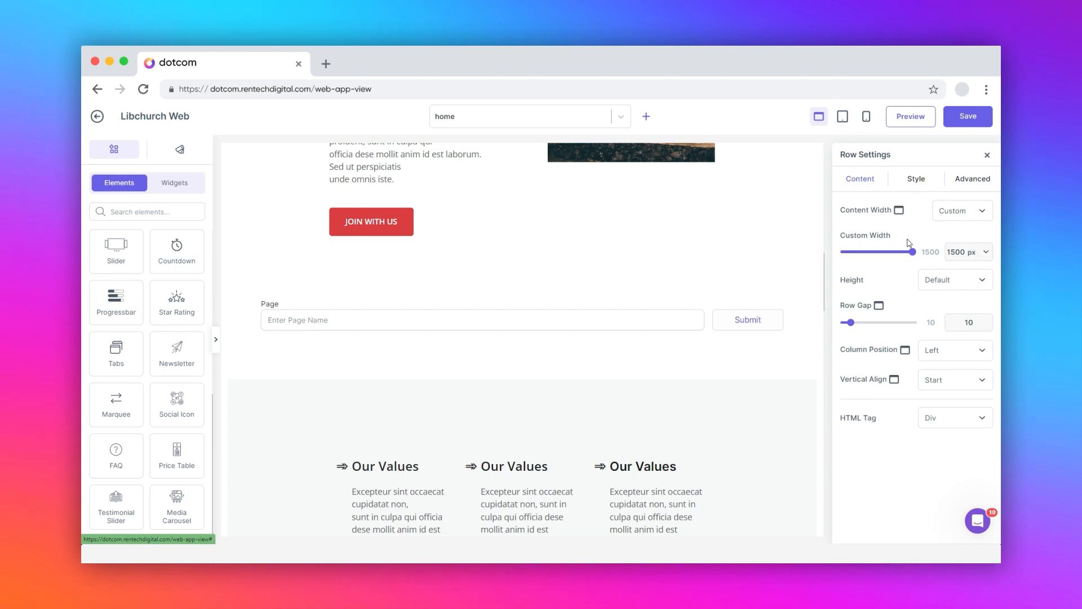
left_click_drag(913, 255, 891, 258)
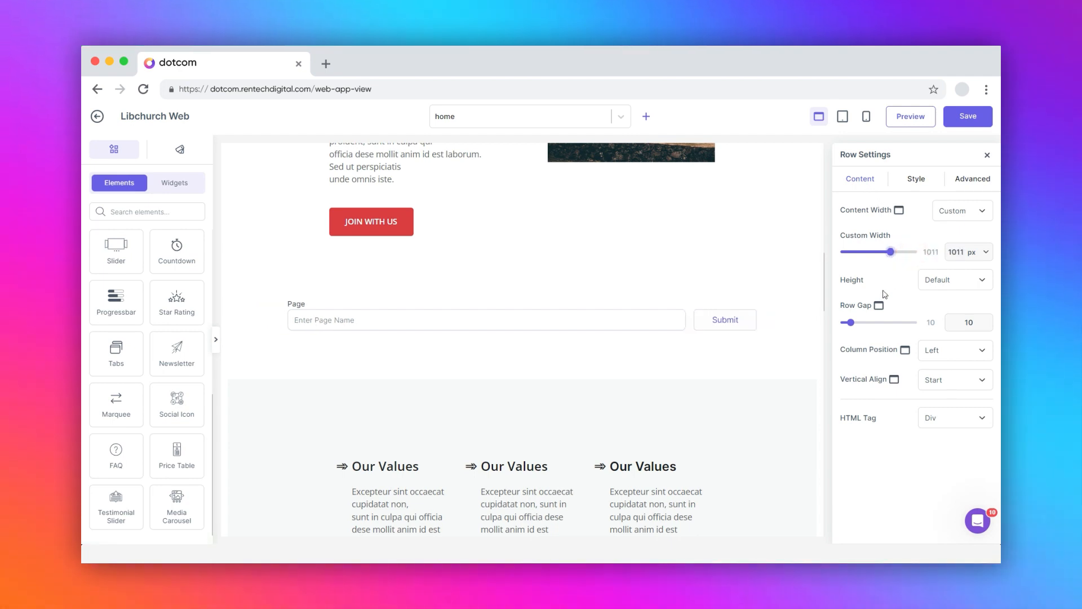
left_click_drag(851, 323, 860, 323)
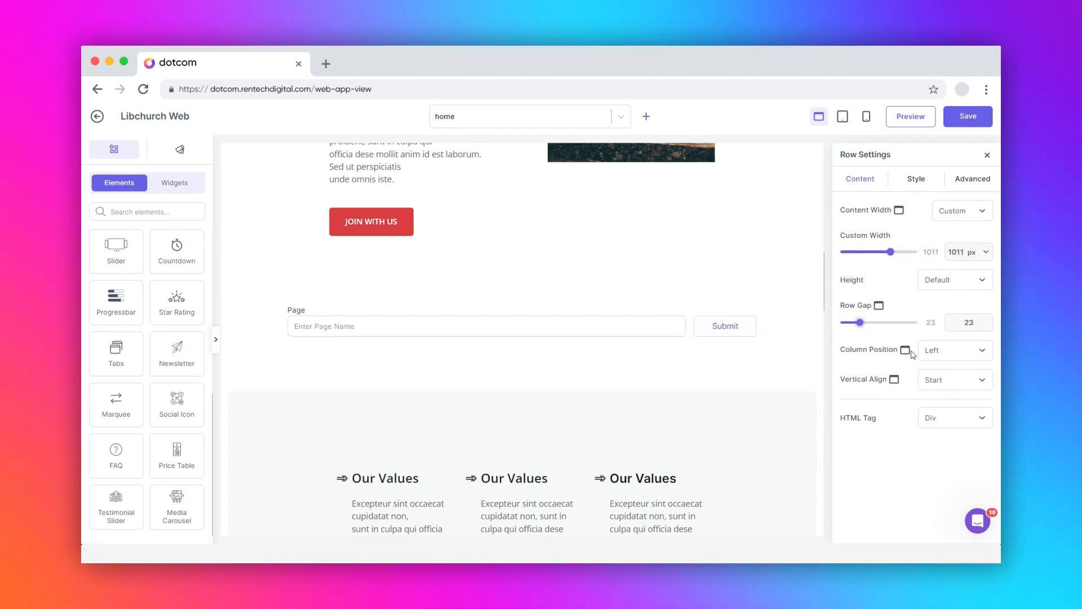
left_click(936, 380)
left_click(945, 385)
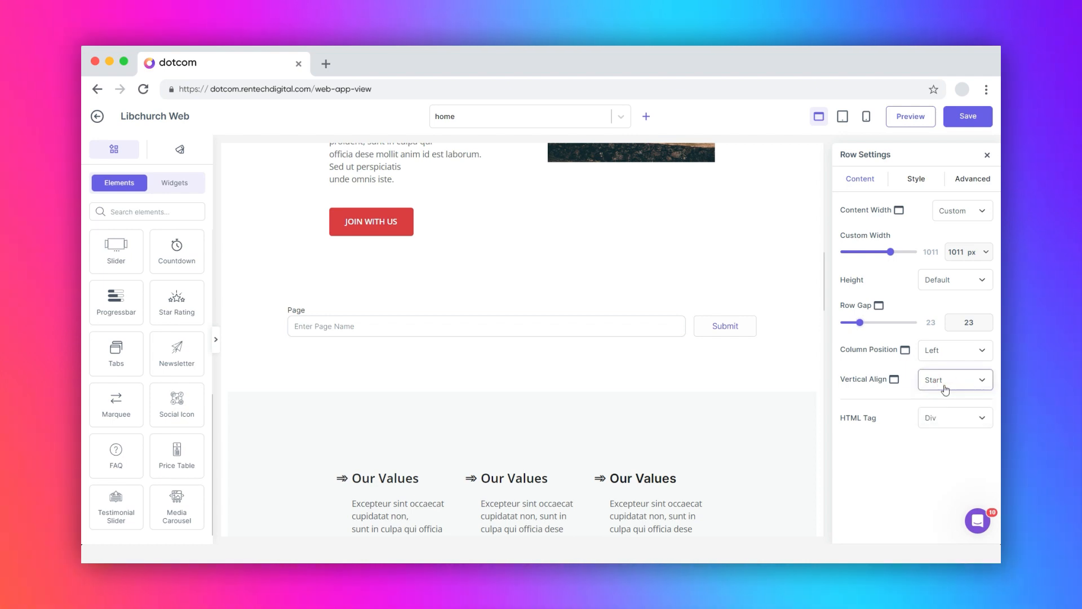
left_click(952, 417)
left_click(950, 417)
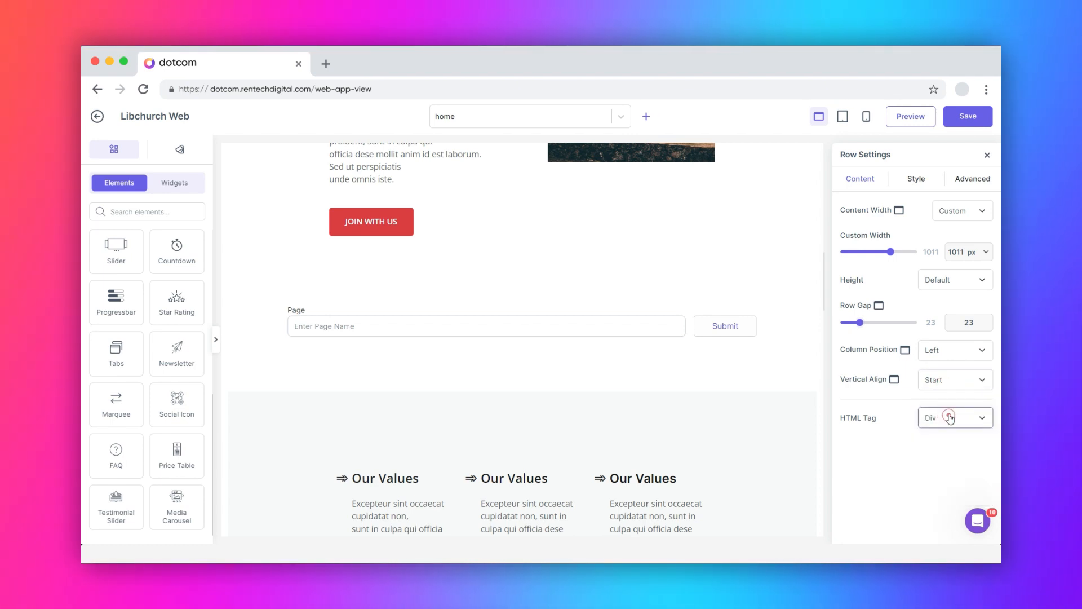
left_click(917, 179)
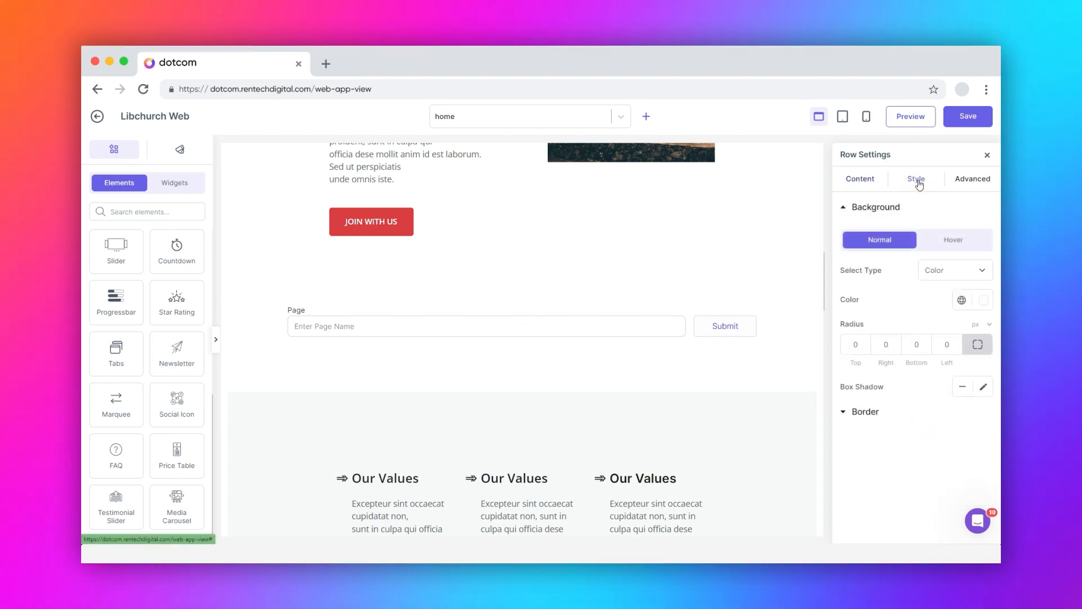
Review the form row's background, border, margin and CSS ID/Classes settings
left_click(948, 241)
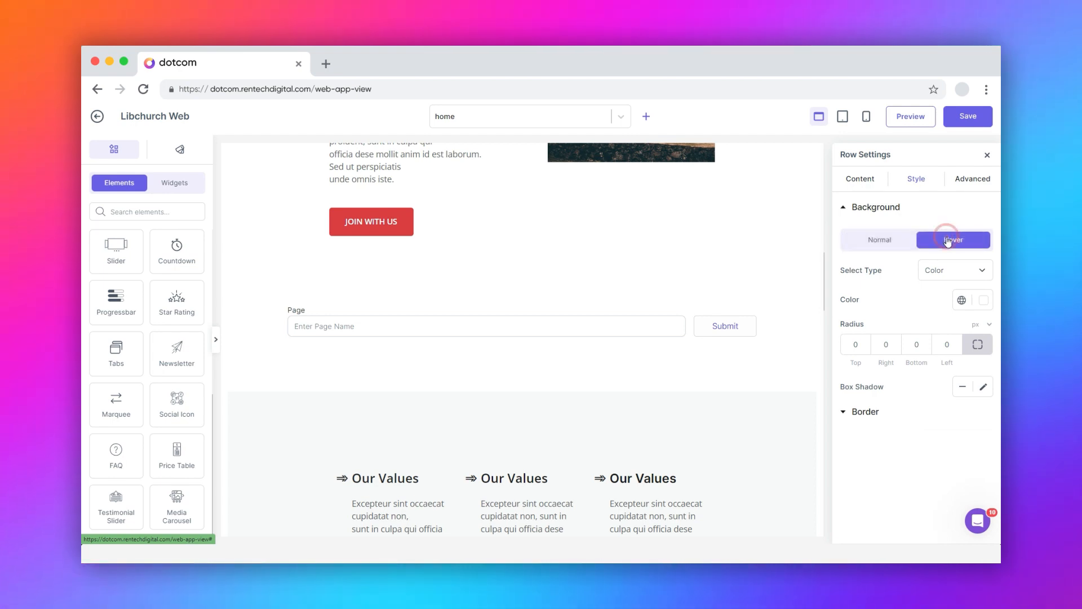
left_click(897, 240)
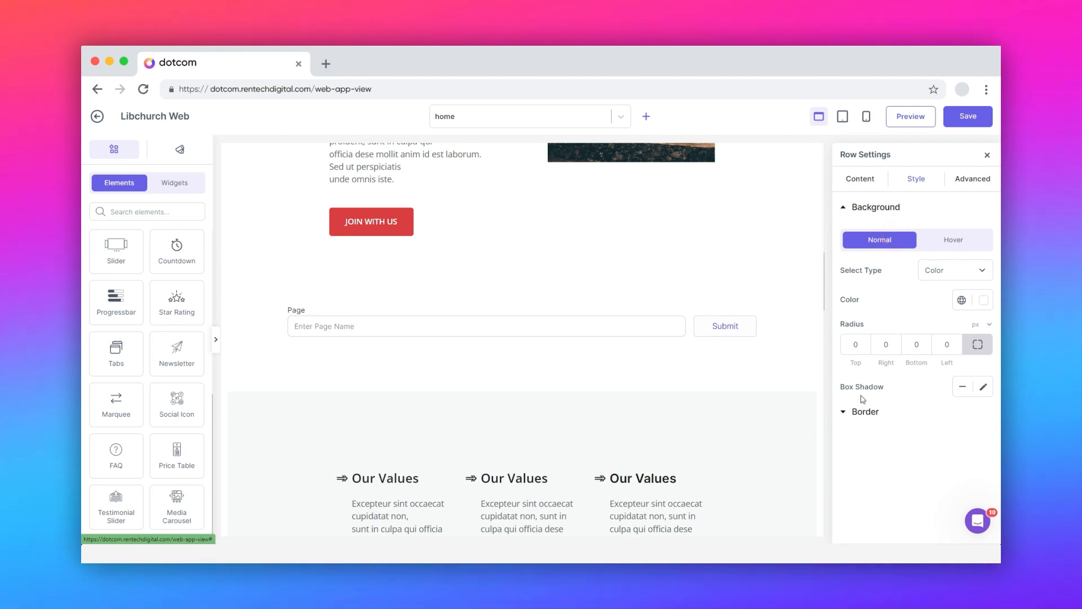
left_click(858, 412)
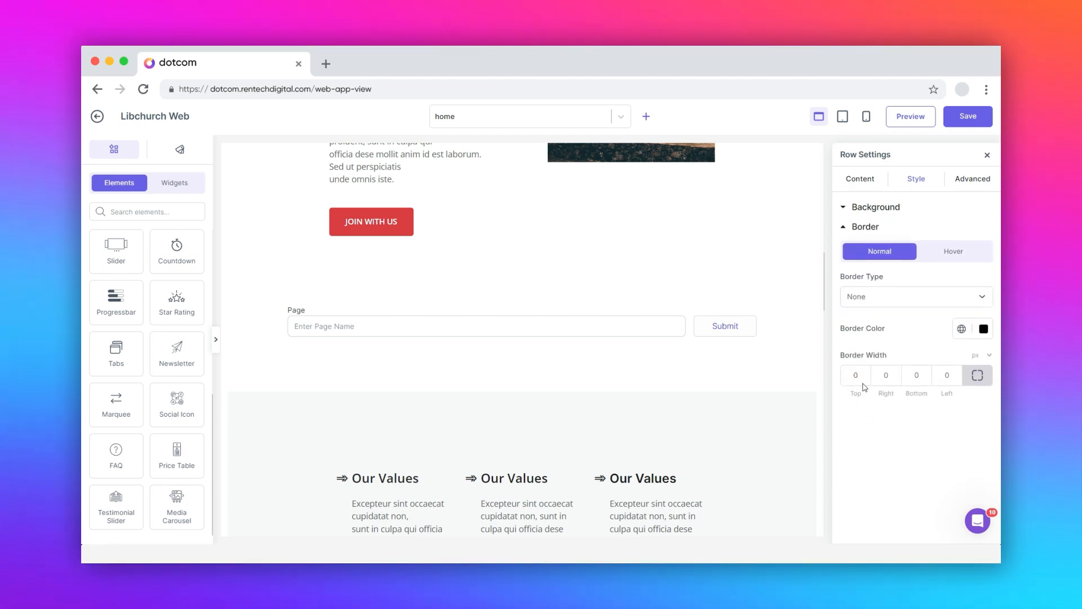
left_click(957, 187)
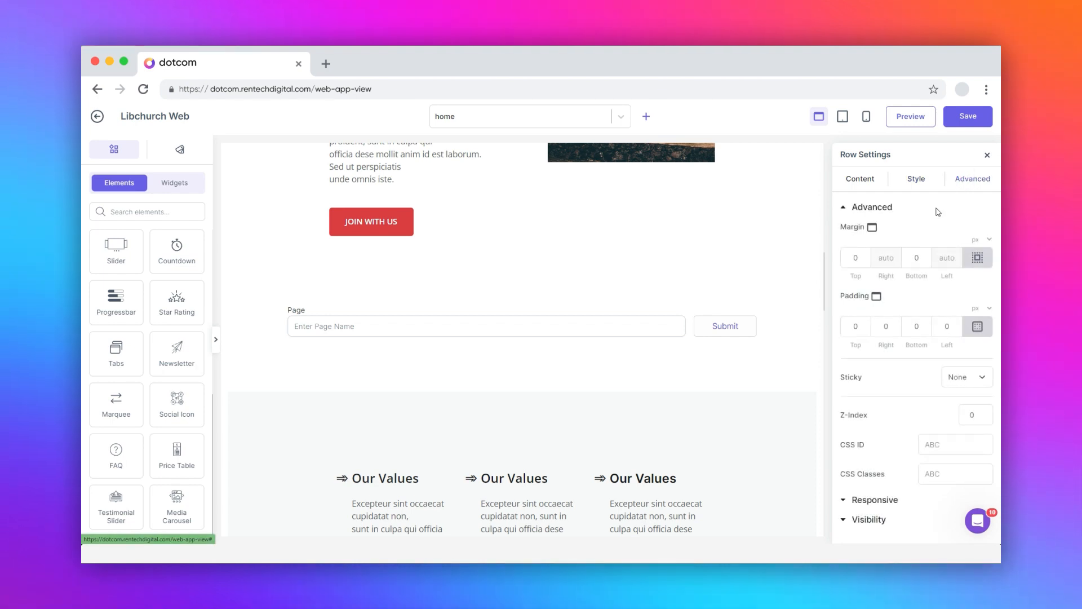
left_click(855, 257)
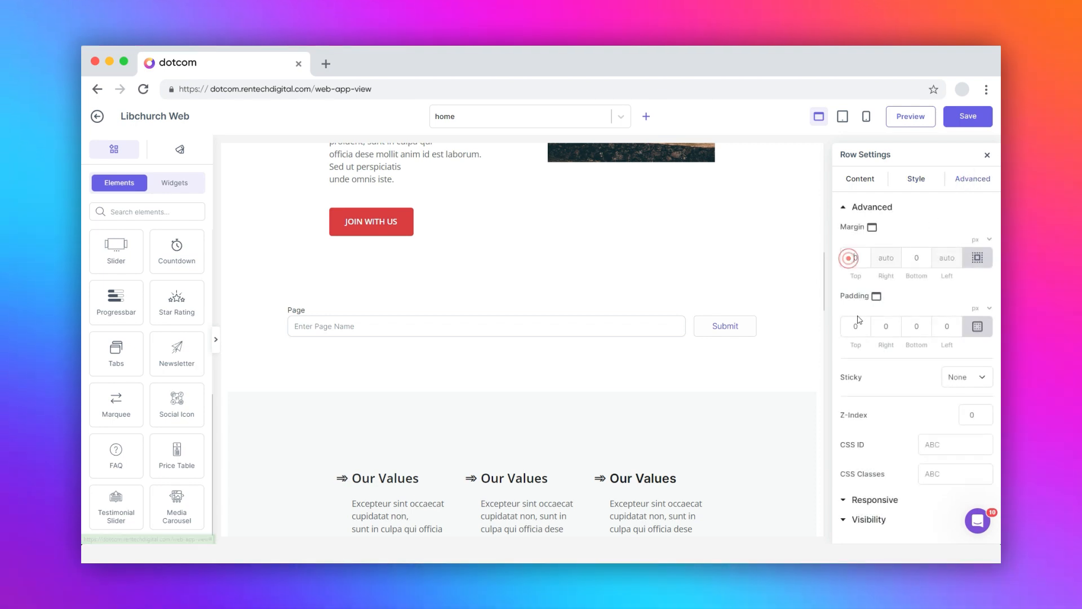
left_click(931, 444)
left_click(937, 474)
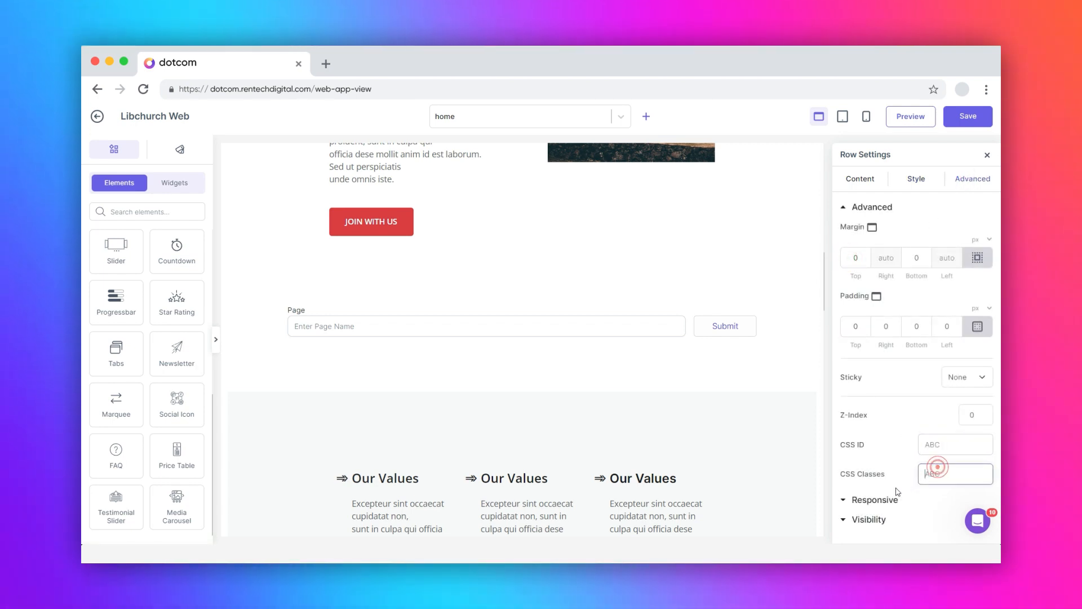
Turn on Reverse Columns for mobile and tablet, and toggle the row's Hide On Desktop setting
left_click(876, 500)
left_click(985, 246)
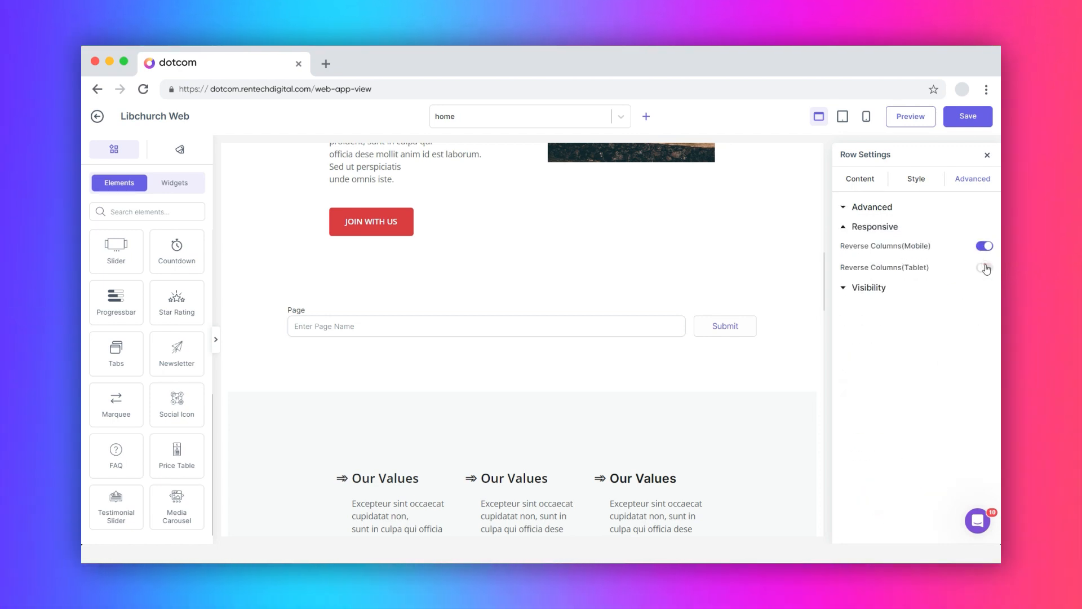
left_click(985, 267)
left_click(875, 287)
left_click(985, 291)
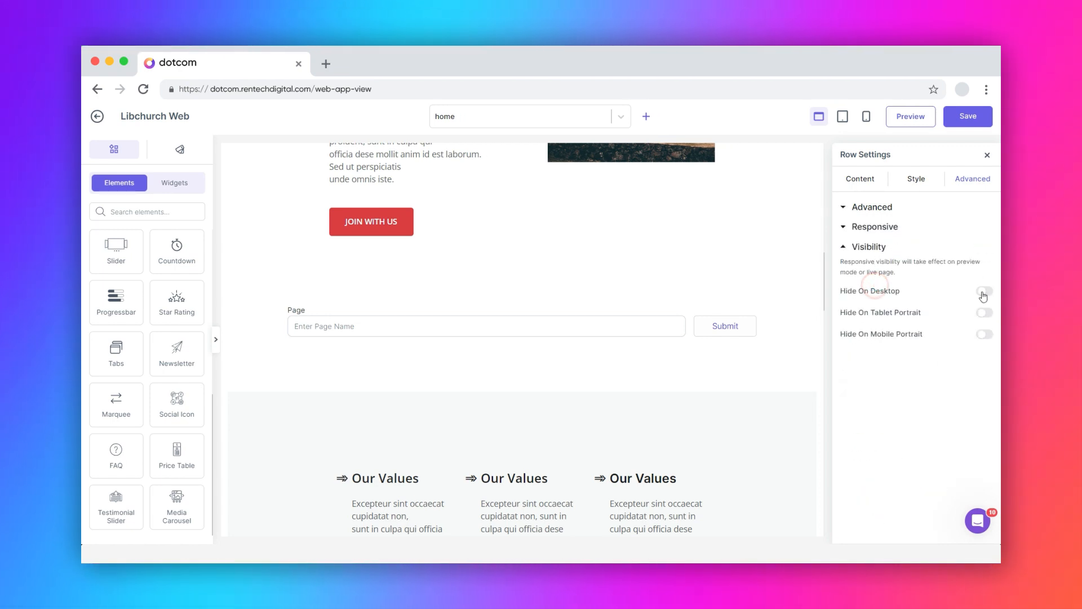
left_click(984, 331)
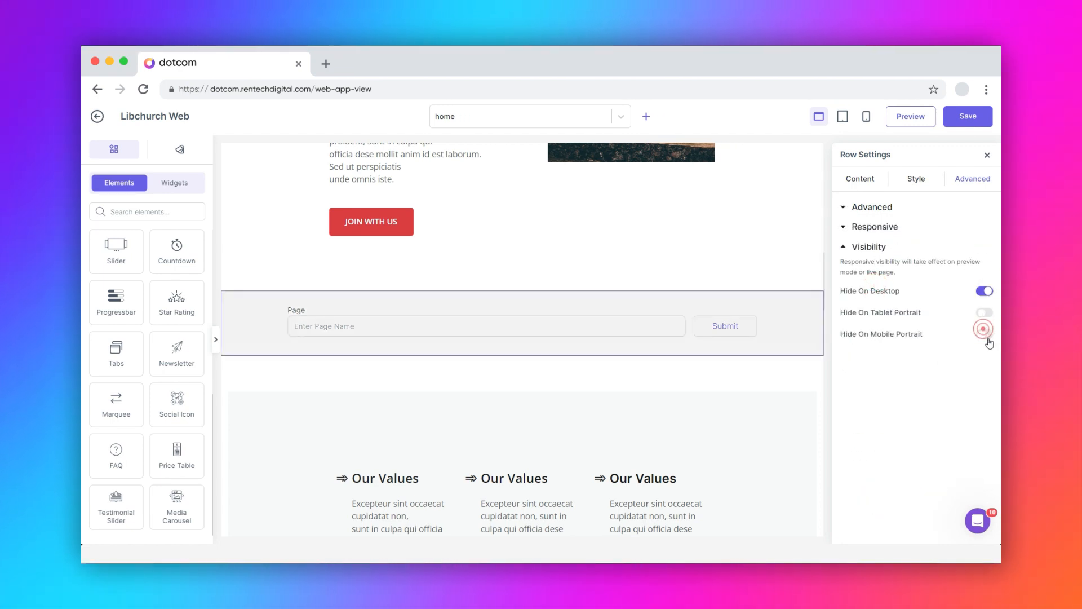
left_click(984, 293)
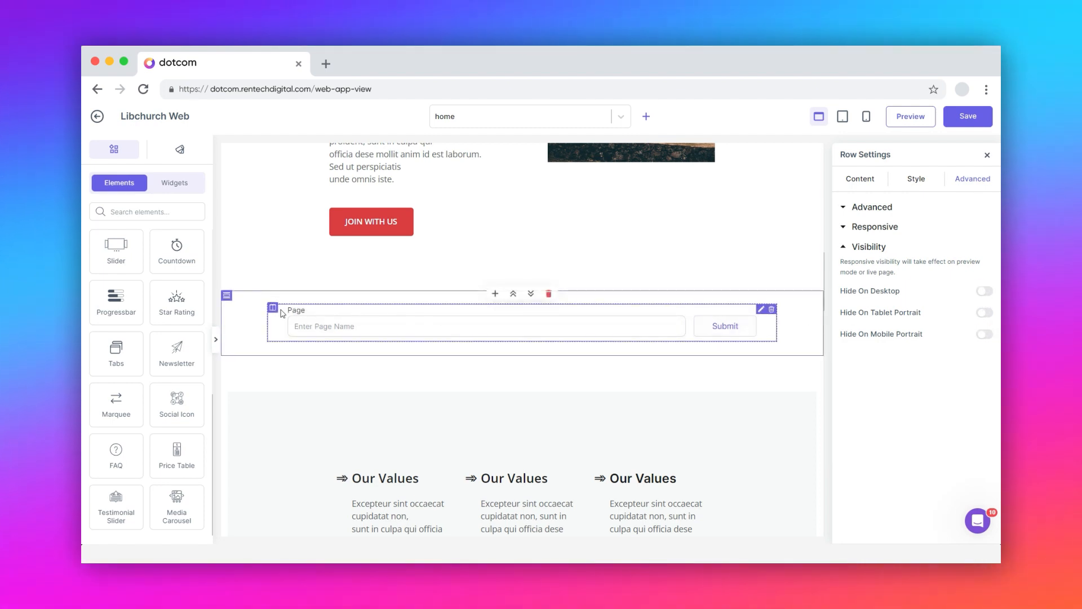
Save the home page from the section's actions and launch its live preview
left_click(227, 297)
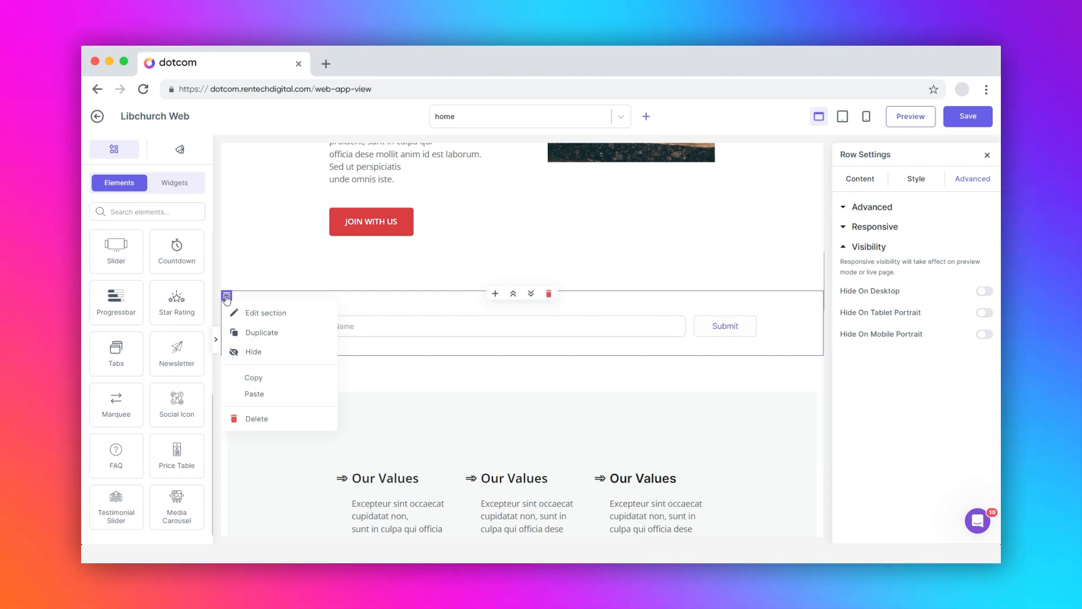
left_click(973, 116)
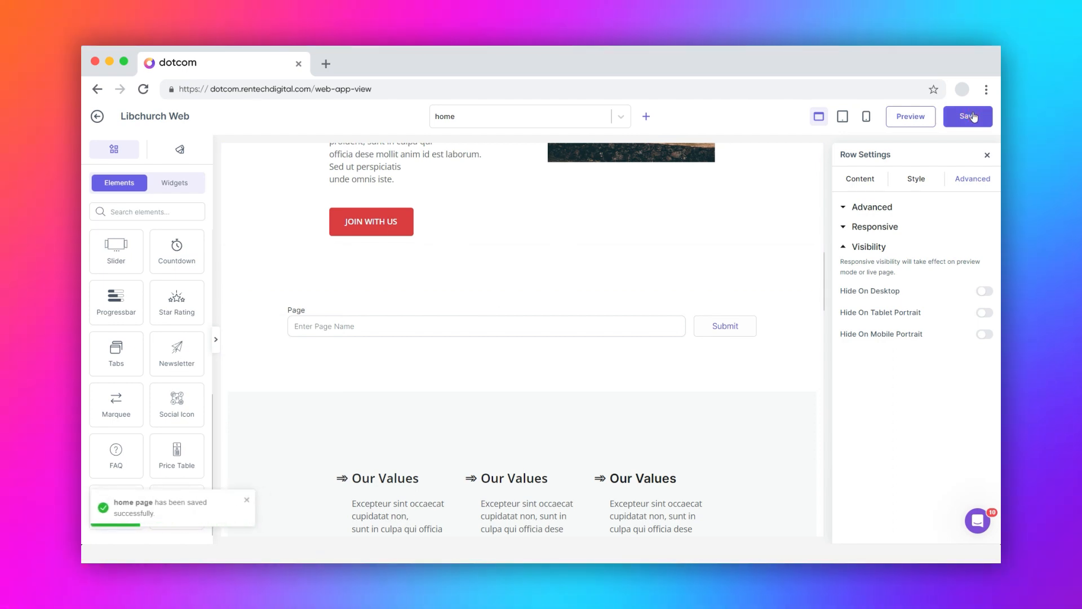
left_click(913, 117)
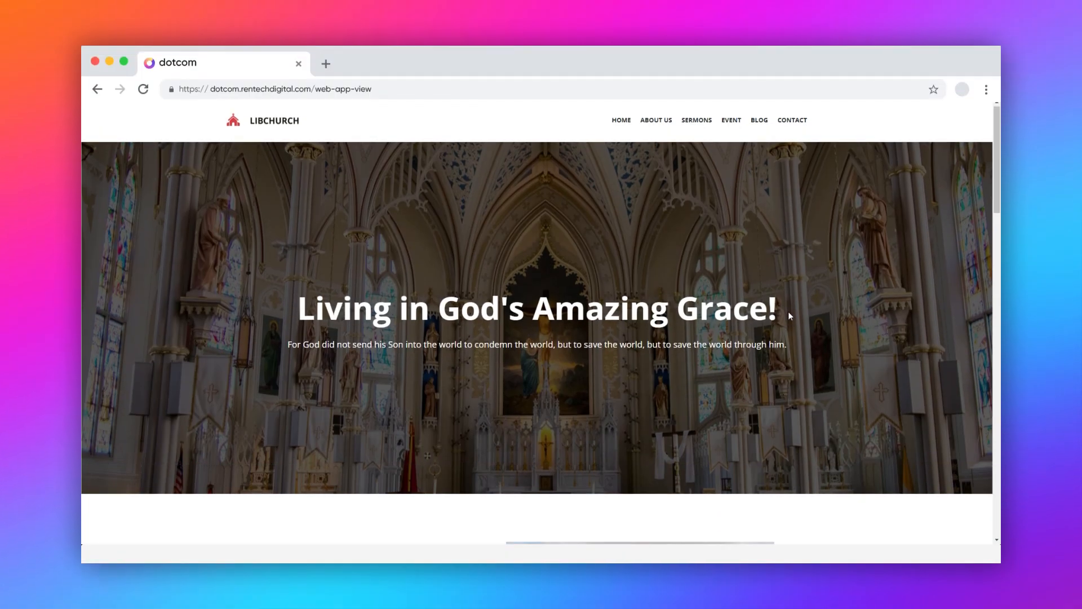
Submit a test email address through the preview page's newsletter form
scroll(788, 311, "down", 6)
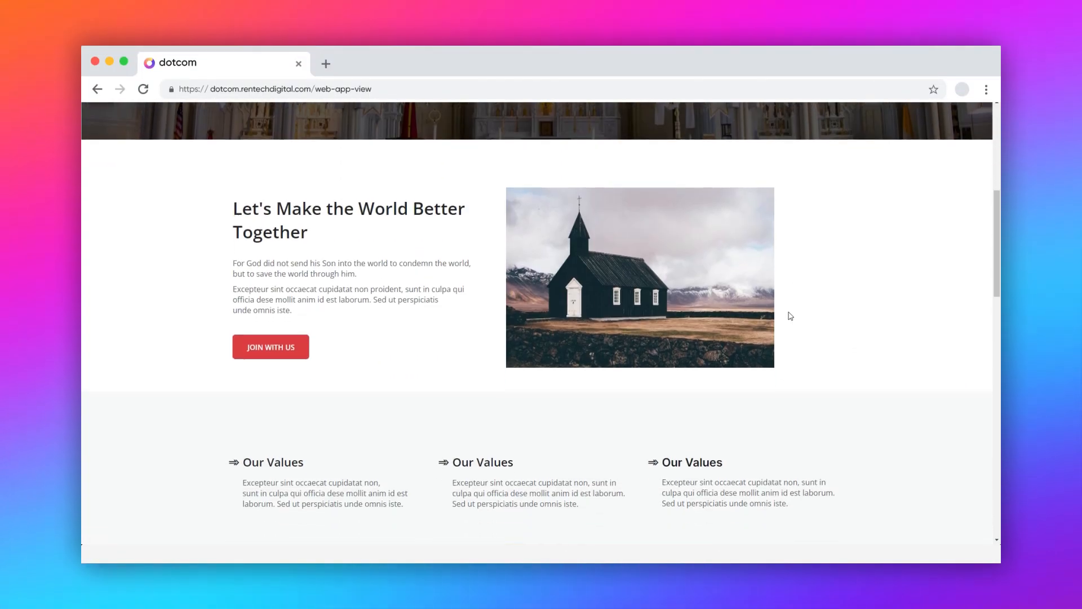
scroll(789, 314, "down", 10)
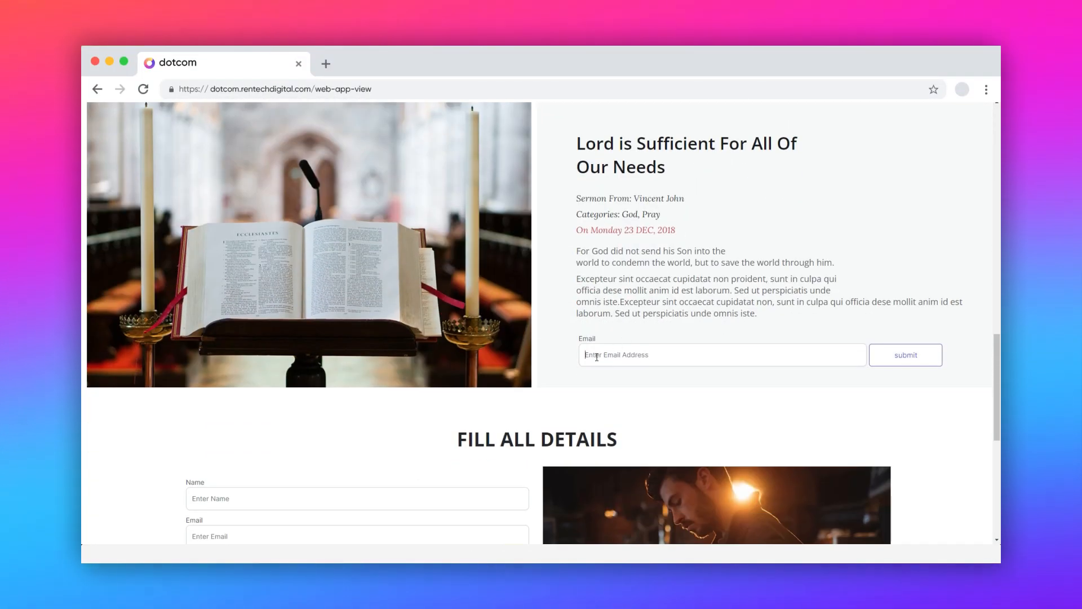
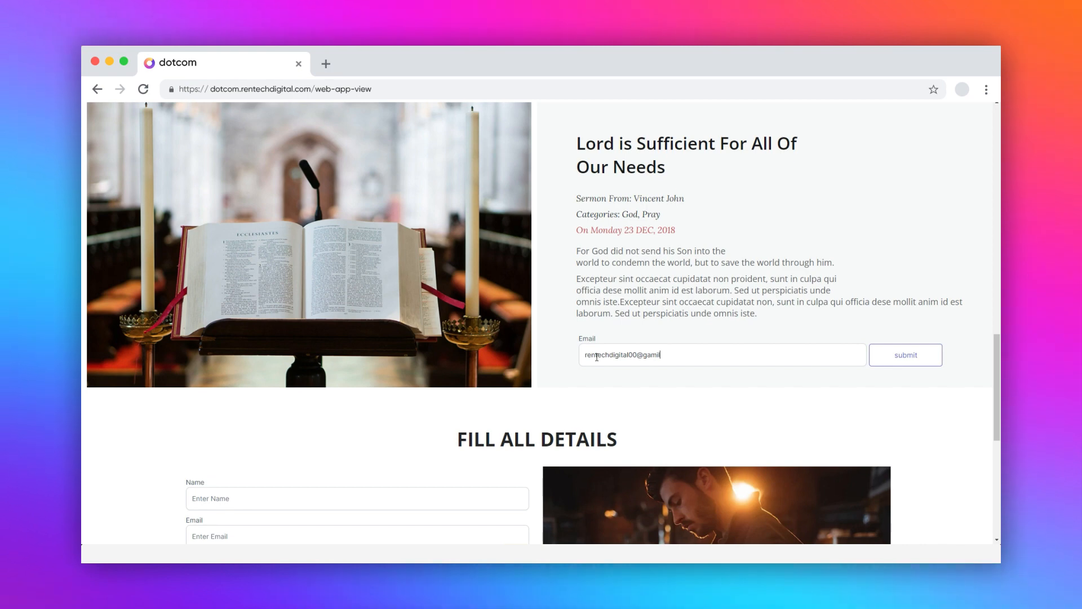
left_click(904, 364)
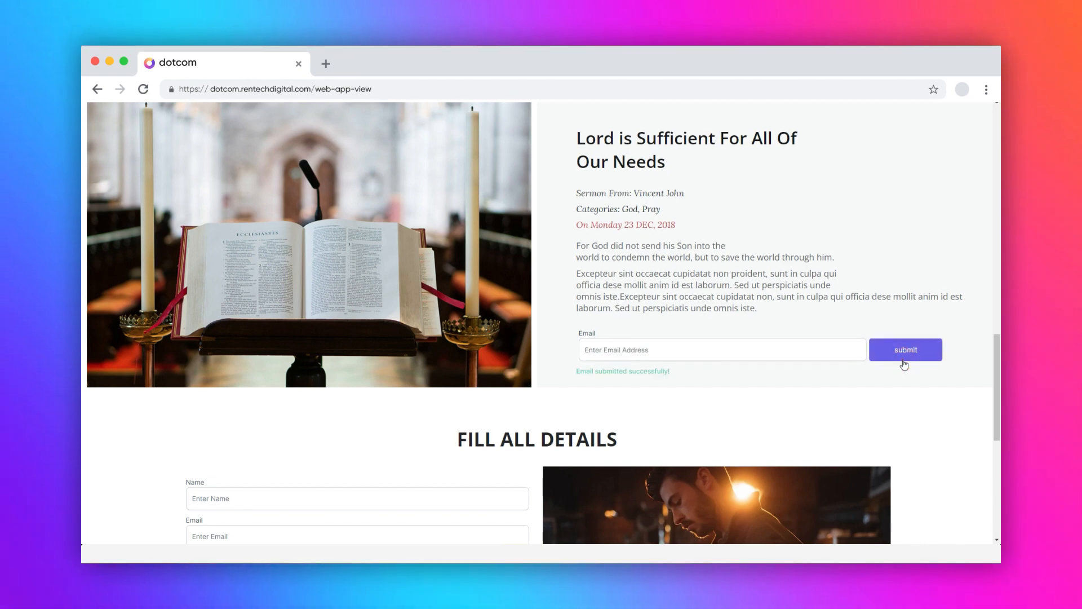